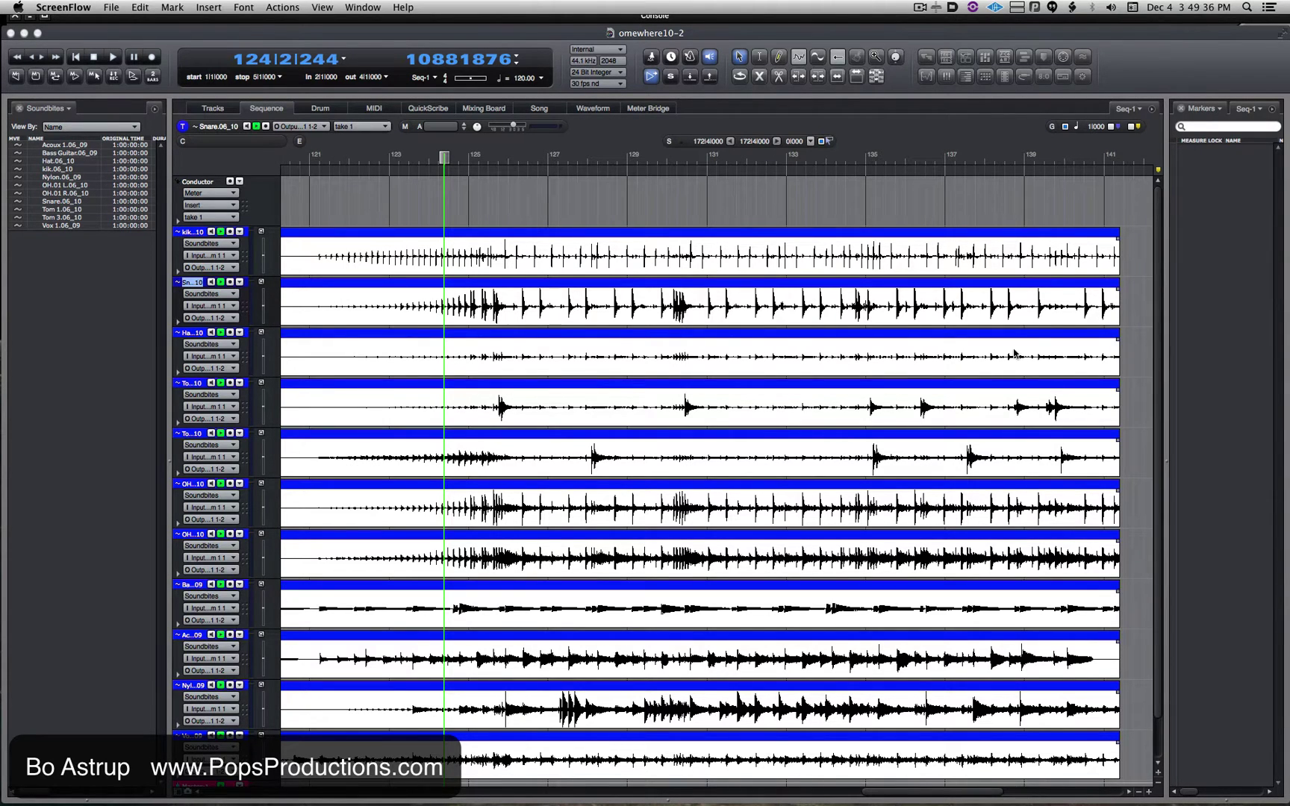
# Step: Glance at the mixing board, return to the tracks, and play from just before bar 124
pyautogui.click(484, 110)
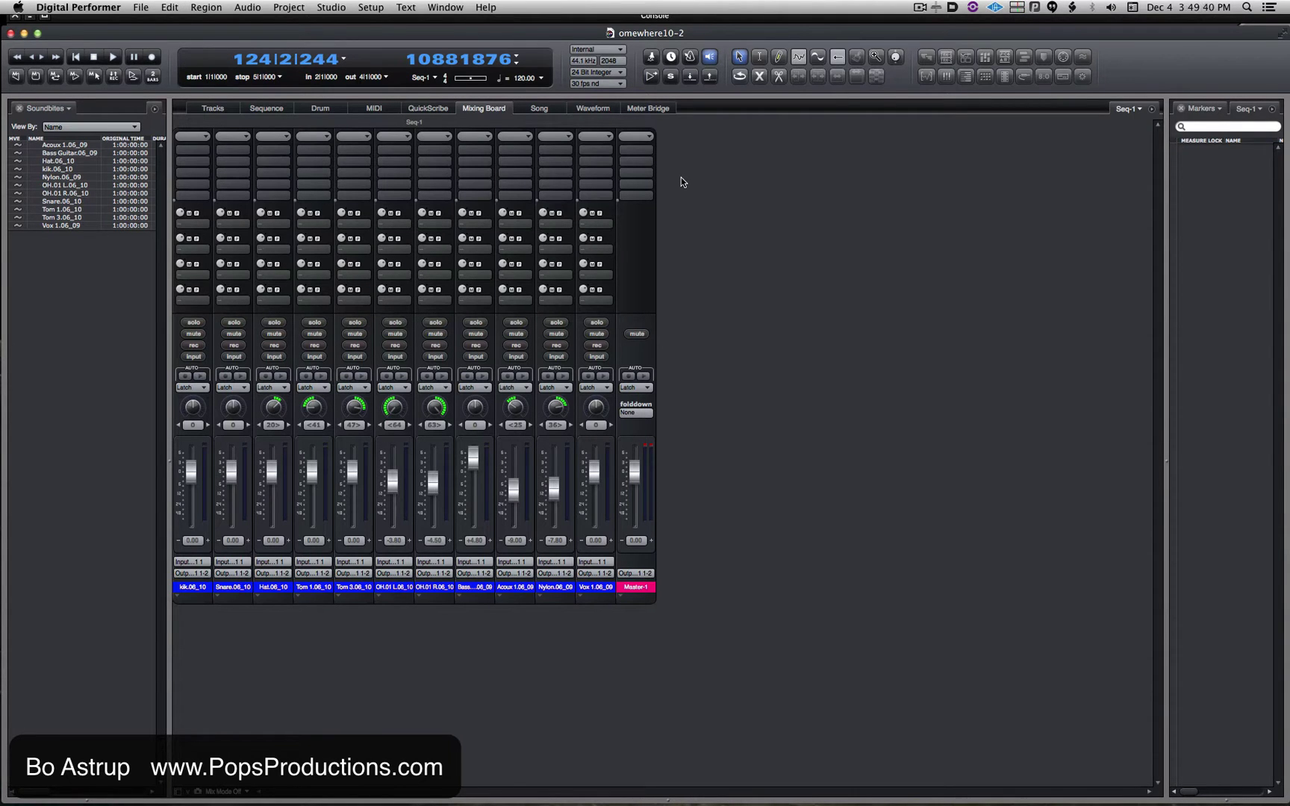
pyautogui.click(275, 112)
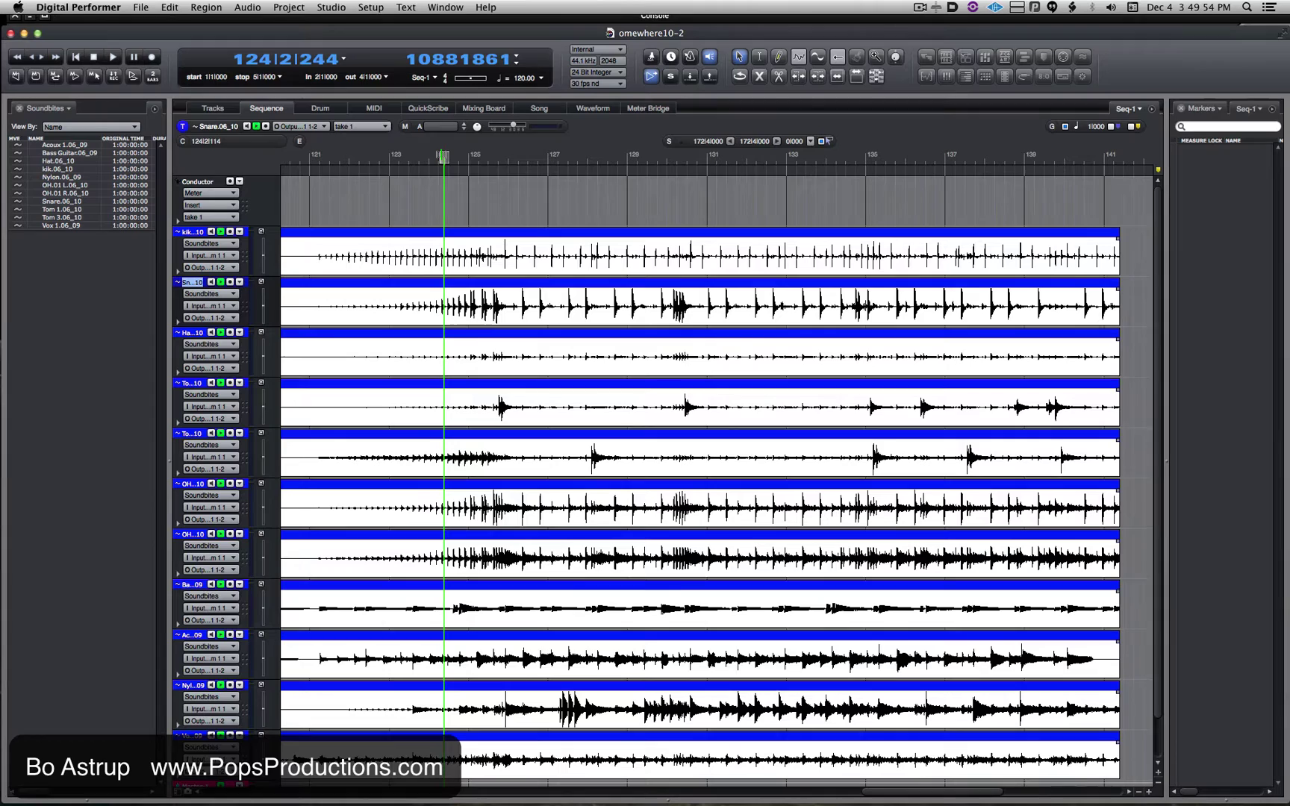
pyautogui.moveTo(443, 156)
pyautogui.mouseDown()
pyautogui.moveTo(404, 157)
pyautogui.moveTo(444, 151)
pyautogui.mouseUp()
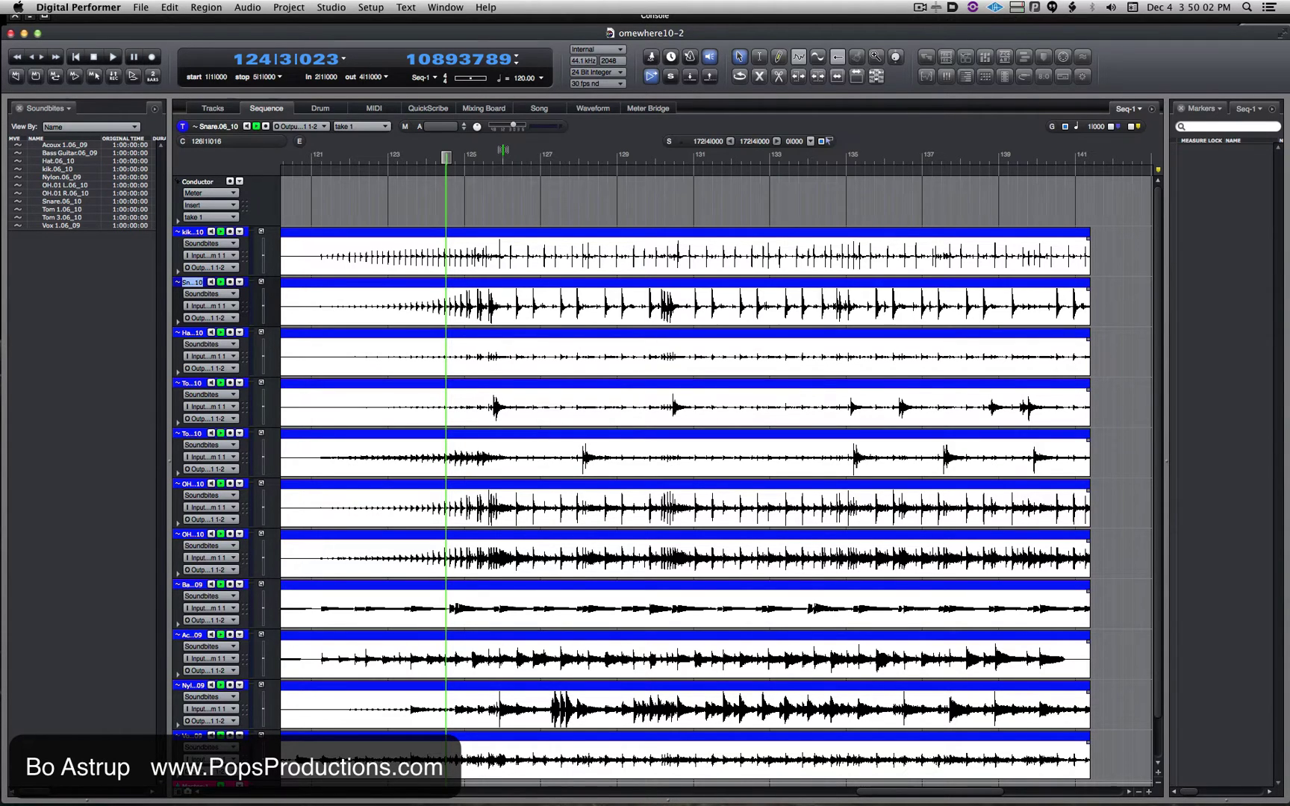
pyautogui.press('space')
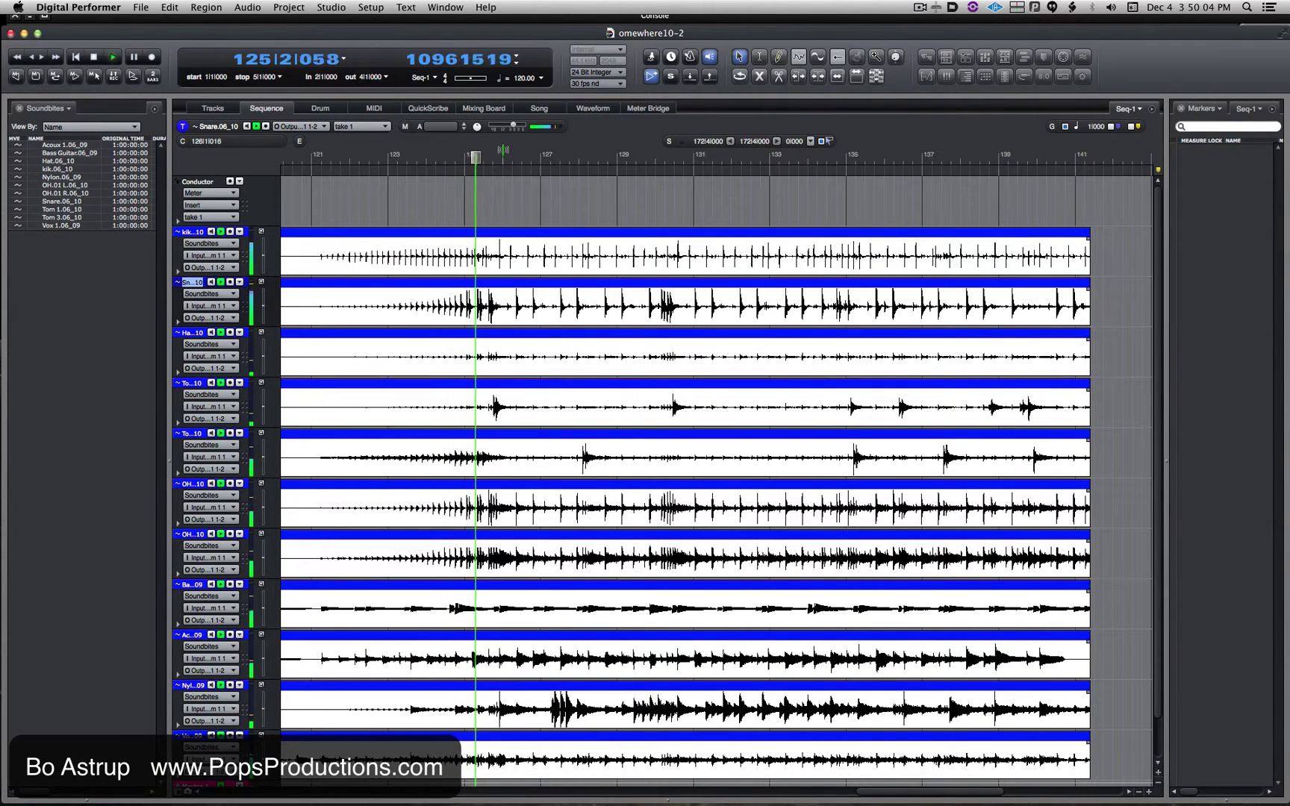
pyautogui.press('space')
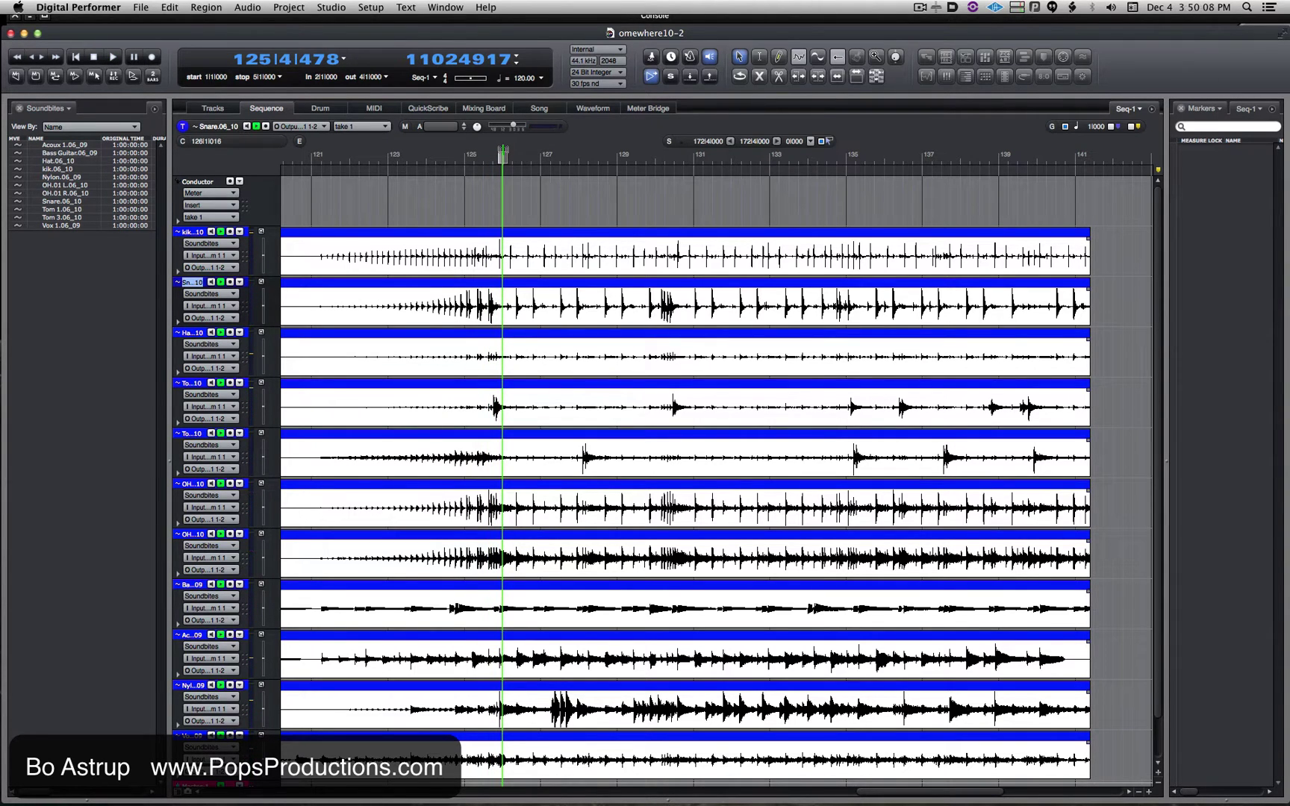
# Step: Replay the bar 124–125 passage twice more, stopping at 125|4|350
pyautogui.click(450, 156)
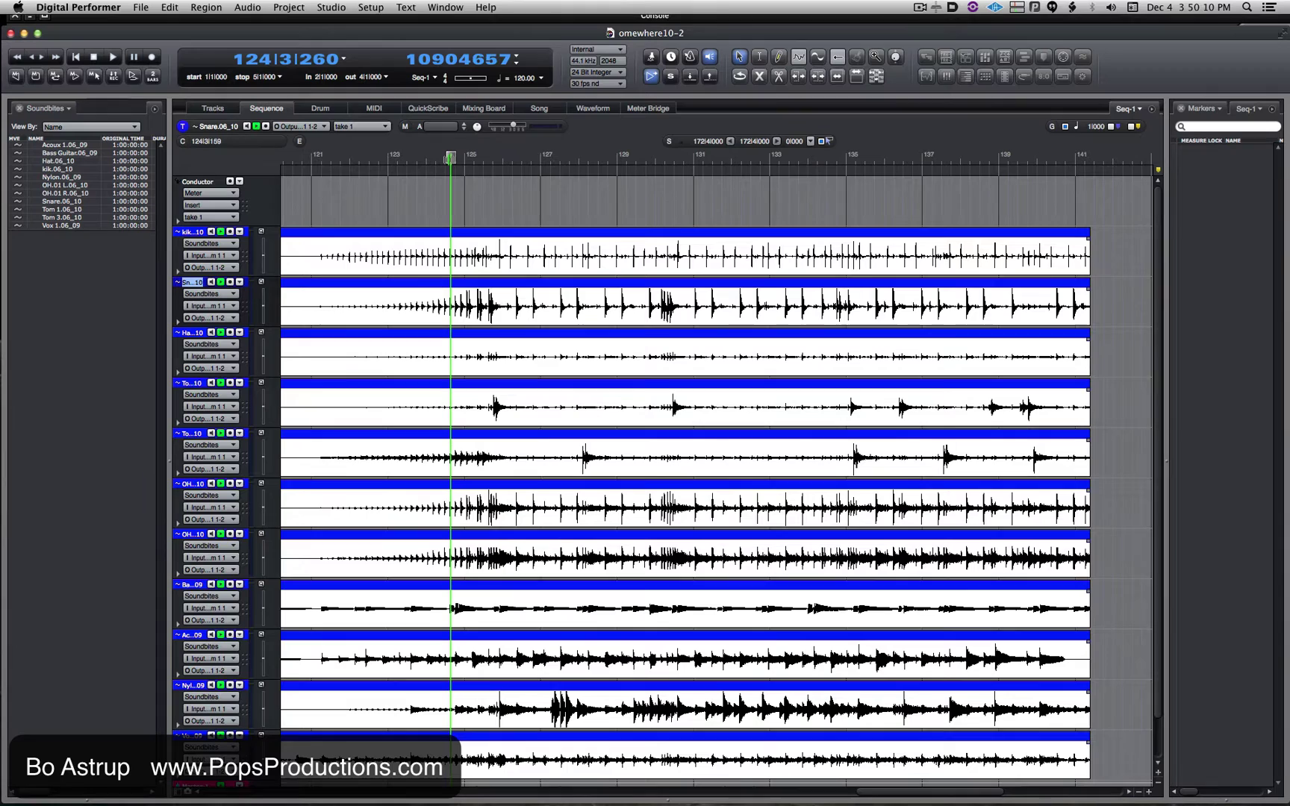
pyautogui.press('space')
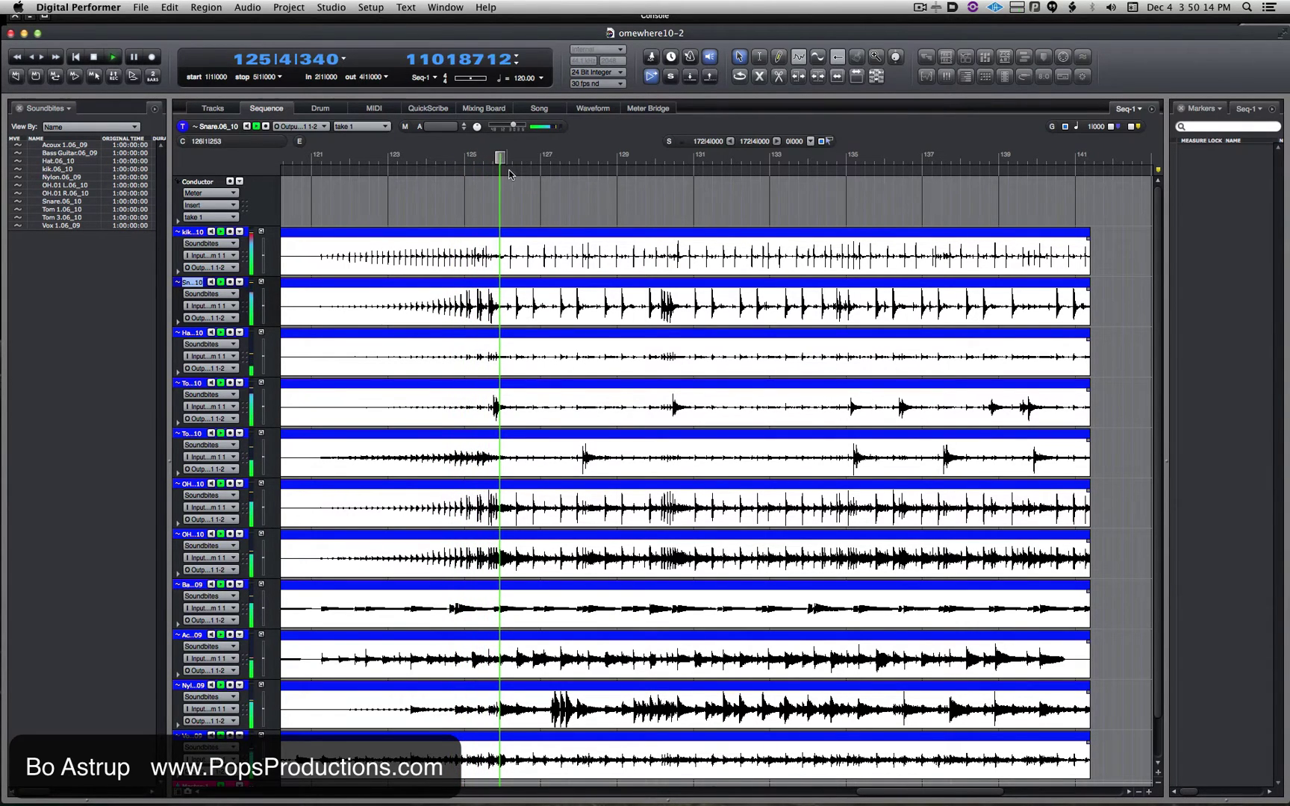
pyautogui.press('space')
pyautogui.moveTo(501, 157); pyautogui.dragTo(470, 157)
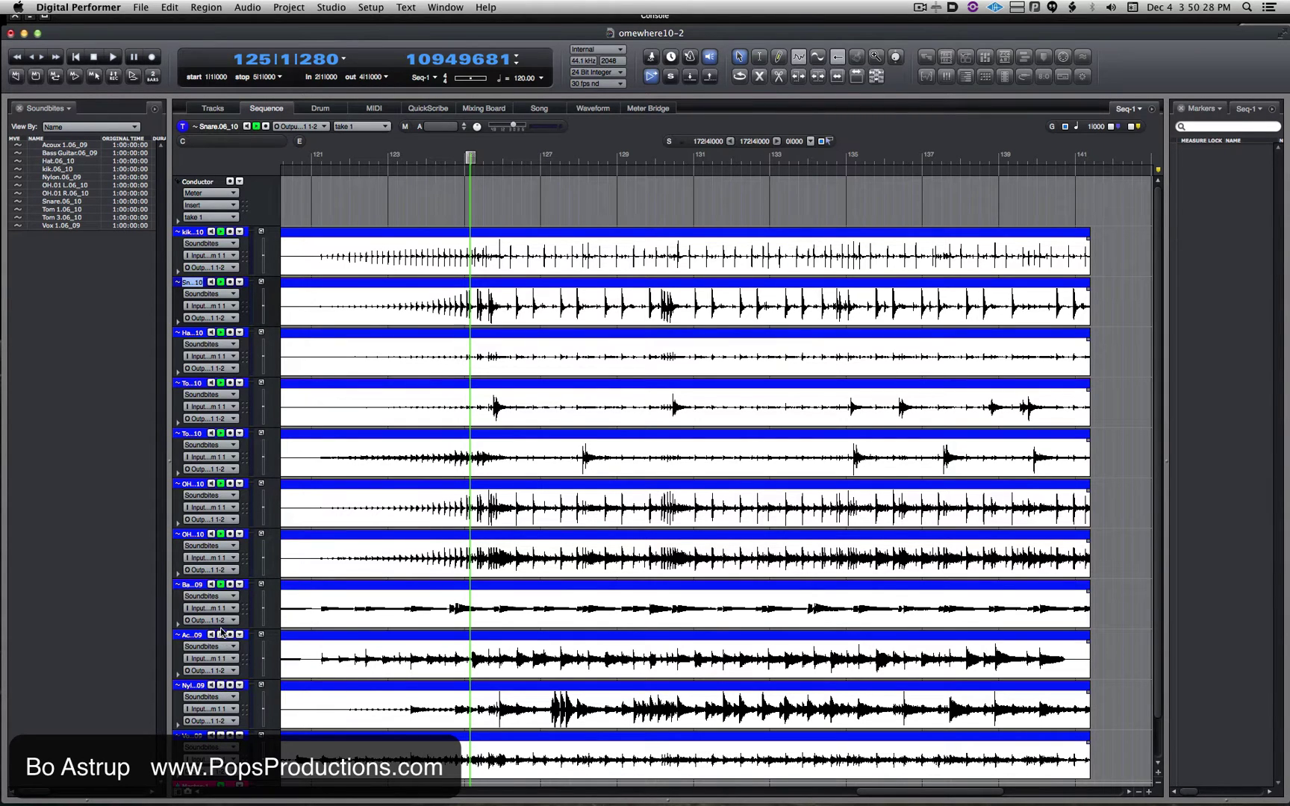
pyautogui.moveTo(471, 158); pyautogui.dragTo(433, 158)
pyautogui.press('space')
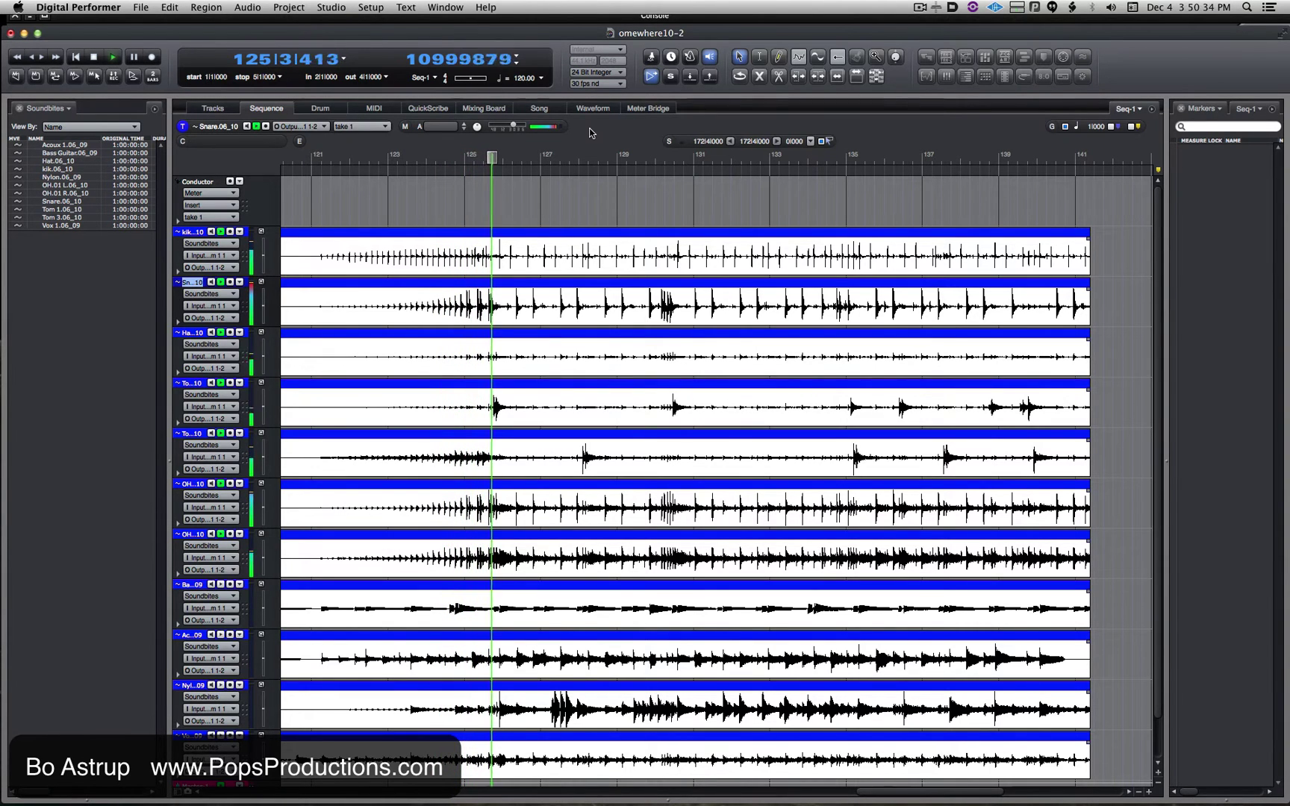
pyautogui.press('space')
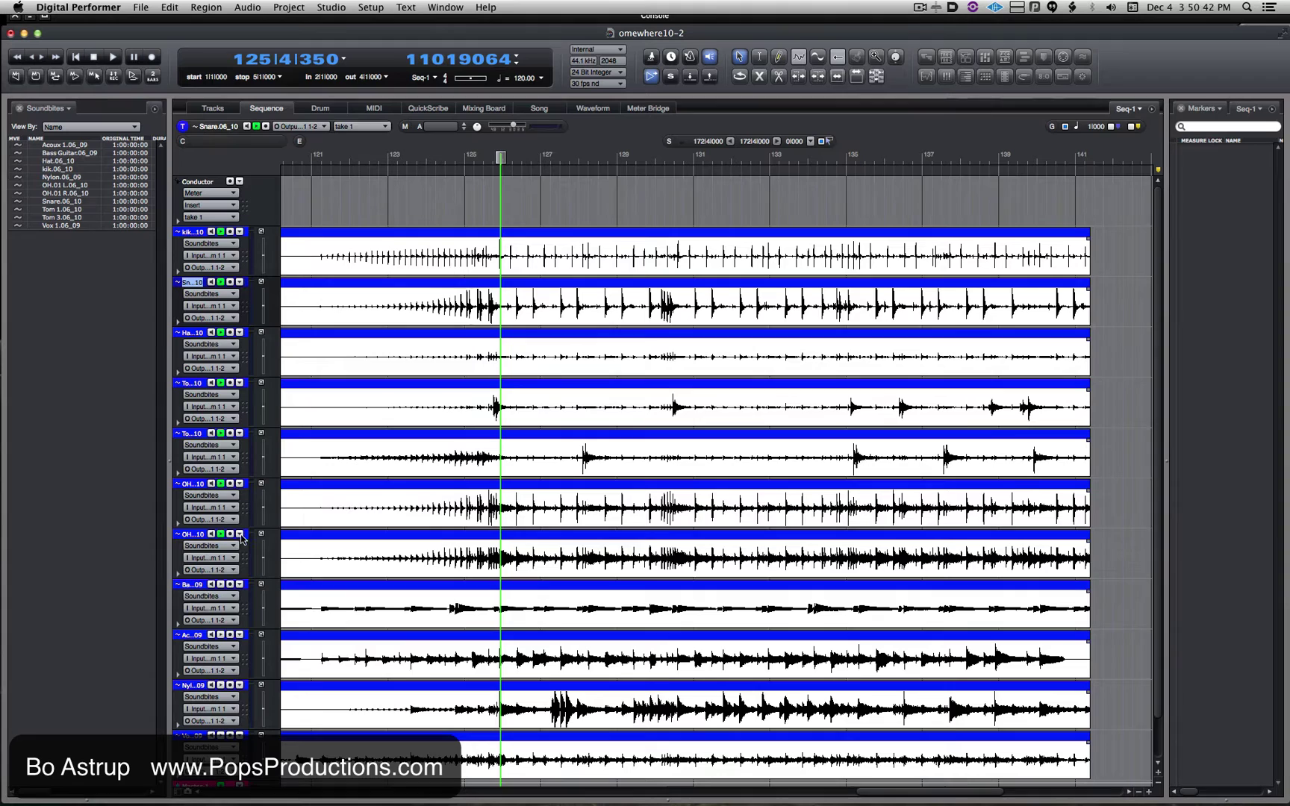
# Step: Make the OH L track taller, zoom in twice, and park the playhead at 125|3|286
pyautogui.moveTo(217, 527); pyautogui.dragTo(216, 595)
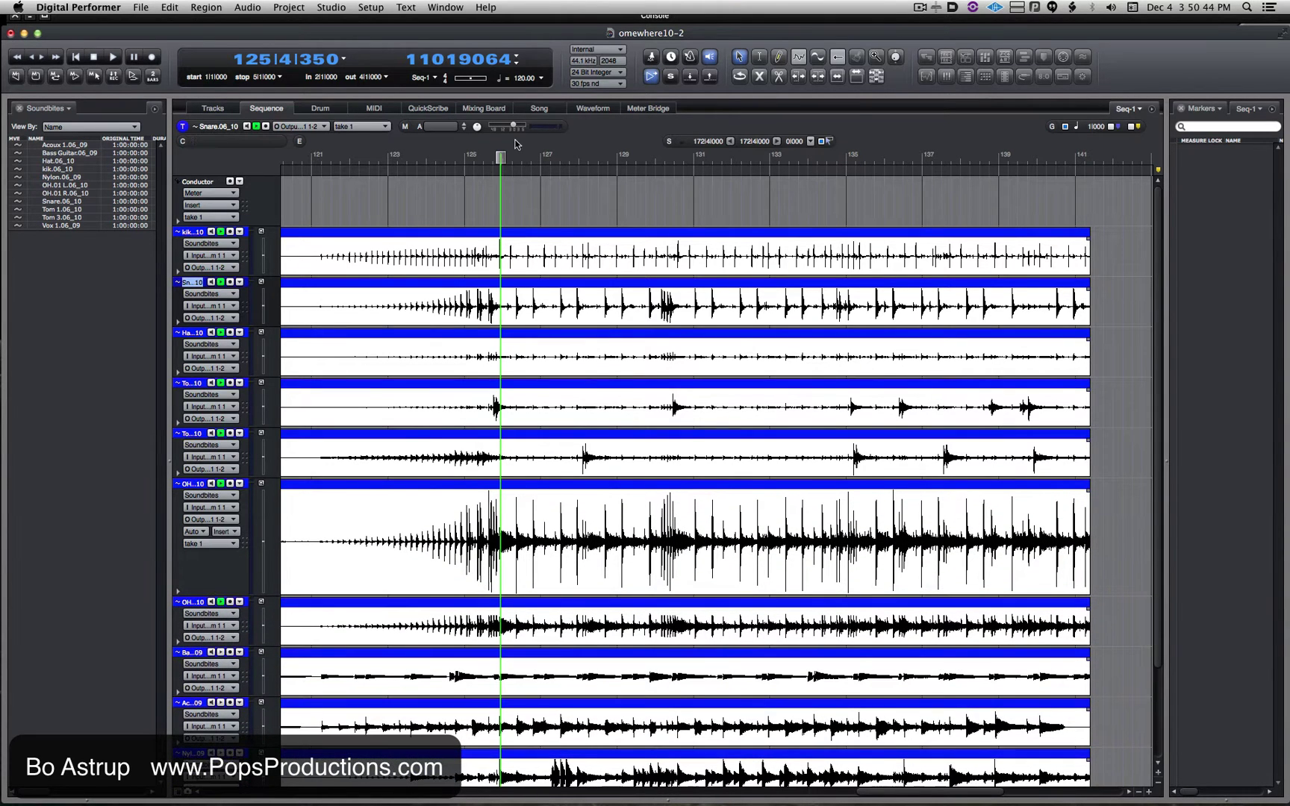
pyautogui.click(489, 194)
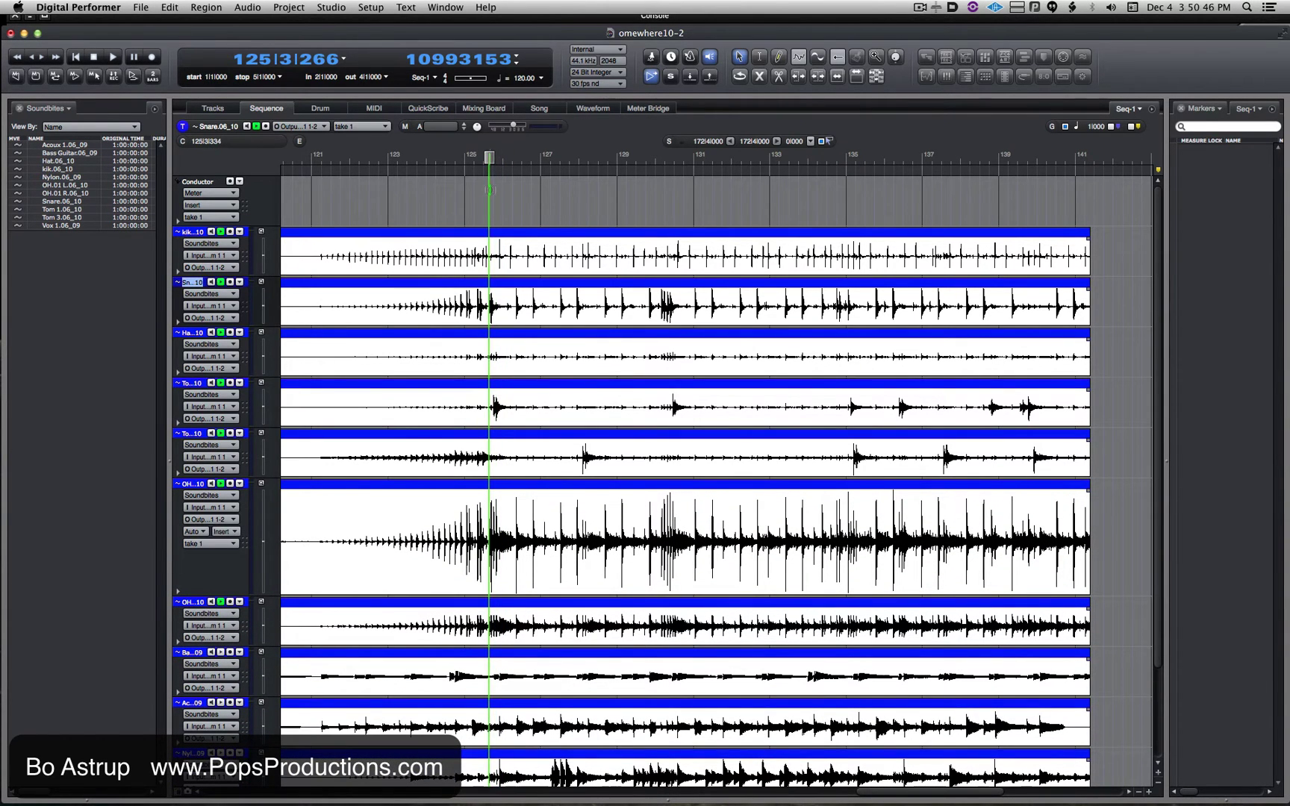
pyautogui.press('super+bracketright')
pyautogui.press('super+bracketright')
pyautogui.press('super+bracketright')
pyautogui.press('super+bracketright')
pyautogui.press('super+bracketright')
pyautogui.press('super+bracketright')
pyautogui.press('super+bracketright')
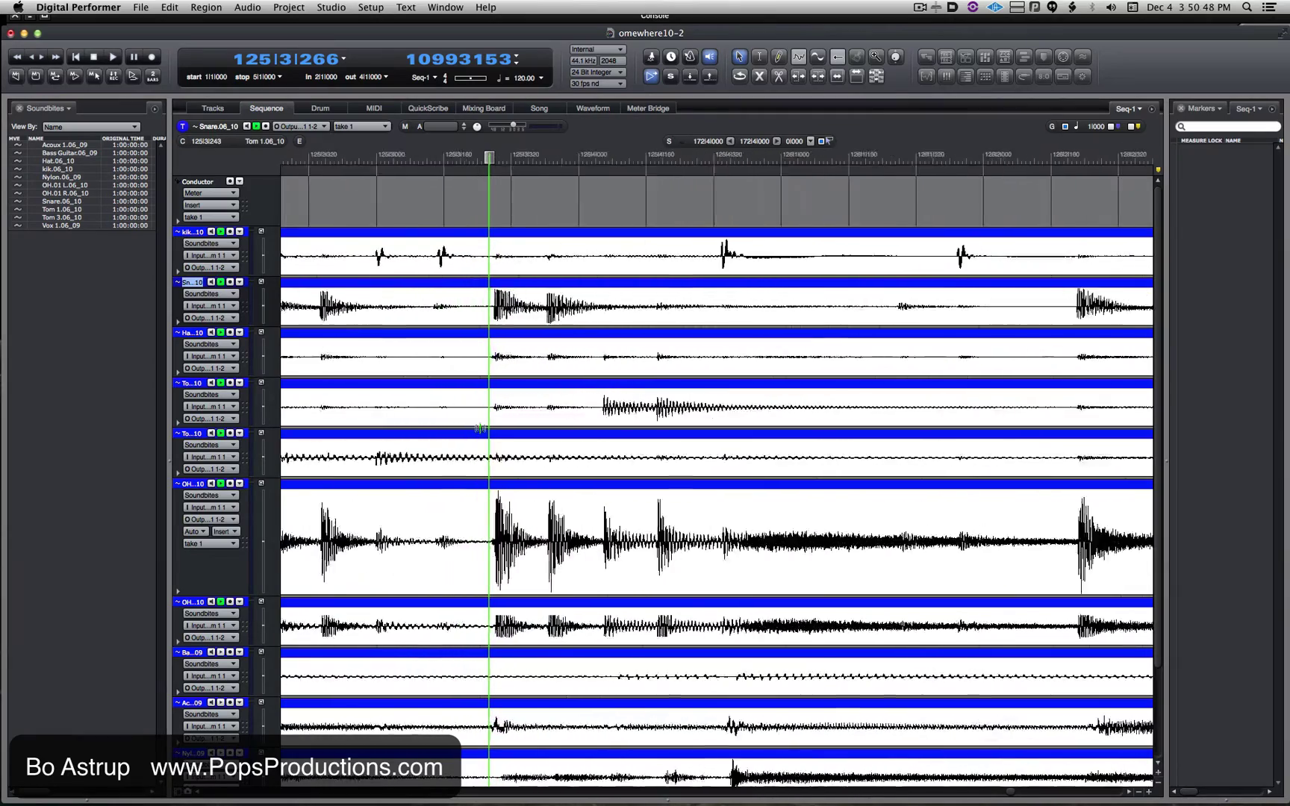
pyautogui.press('super+bracketright')
pyautogui.press('super+bracketright')
pyautogui.press('super+bracketright')
pyautogui.press('super+bracketright')
pyautogui.press('super+bracketright')
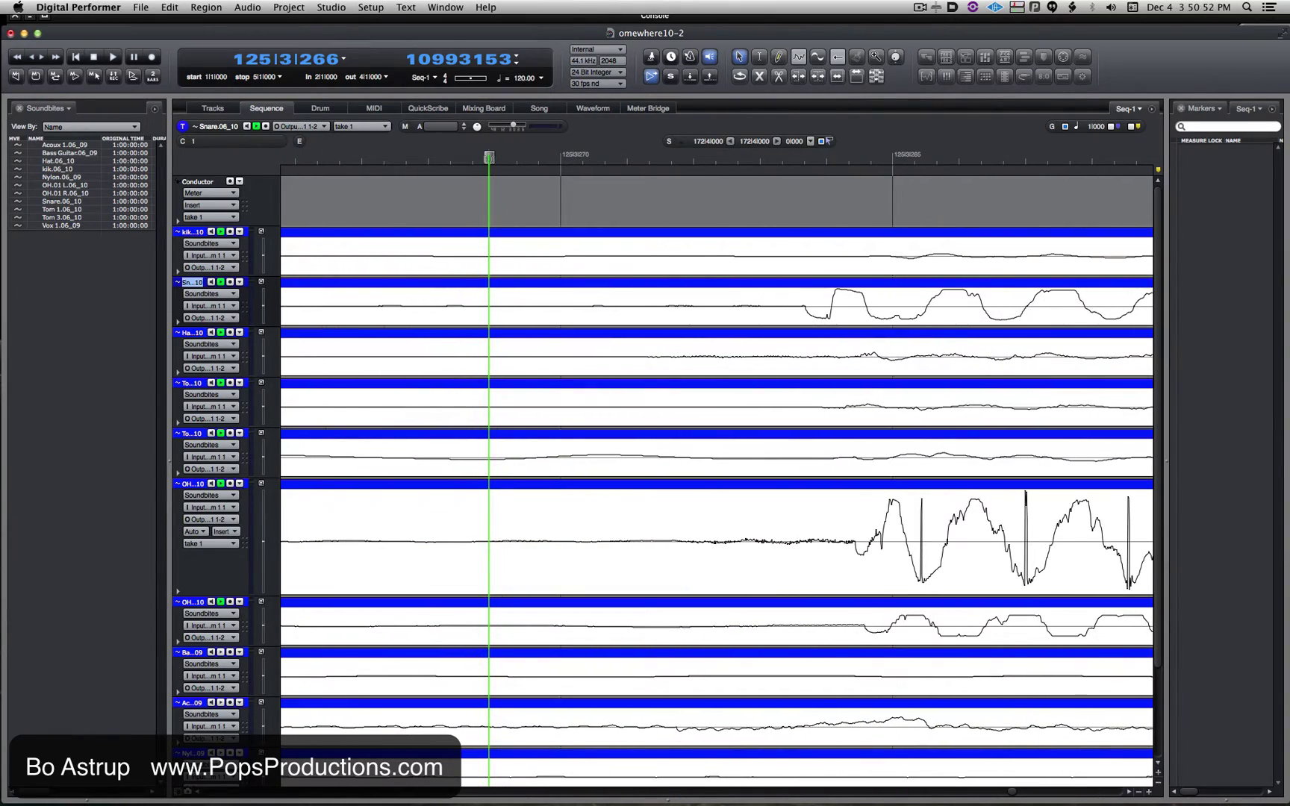
pyautogui.moveTo(489, 227); pyautogui.dragTo(431, 227)
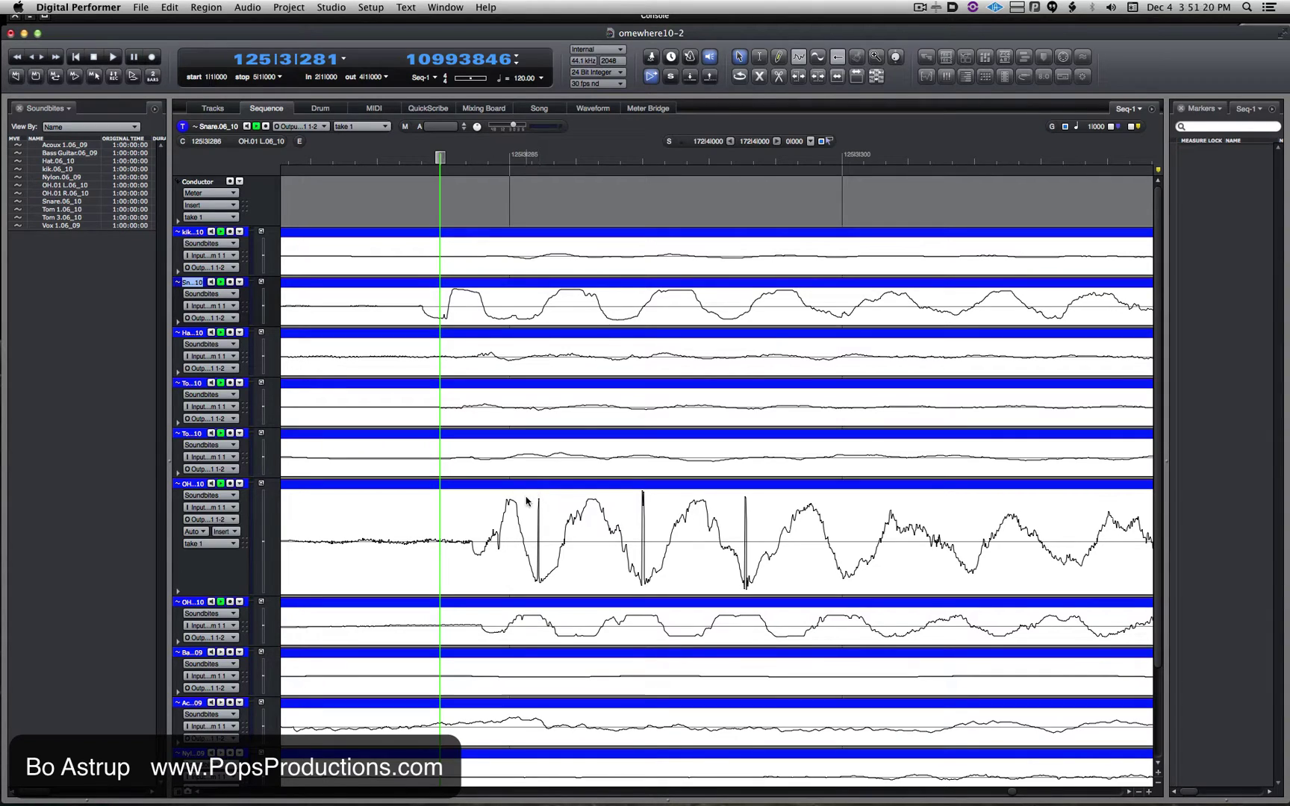
pyautogui.moveTo(441, 158); pyautogui.dragTo(539, 158)
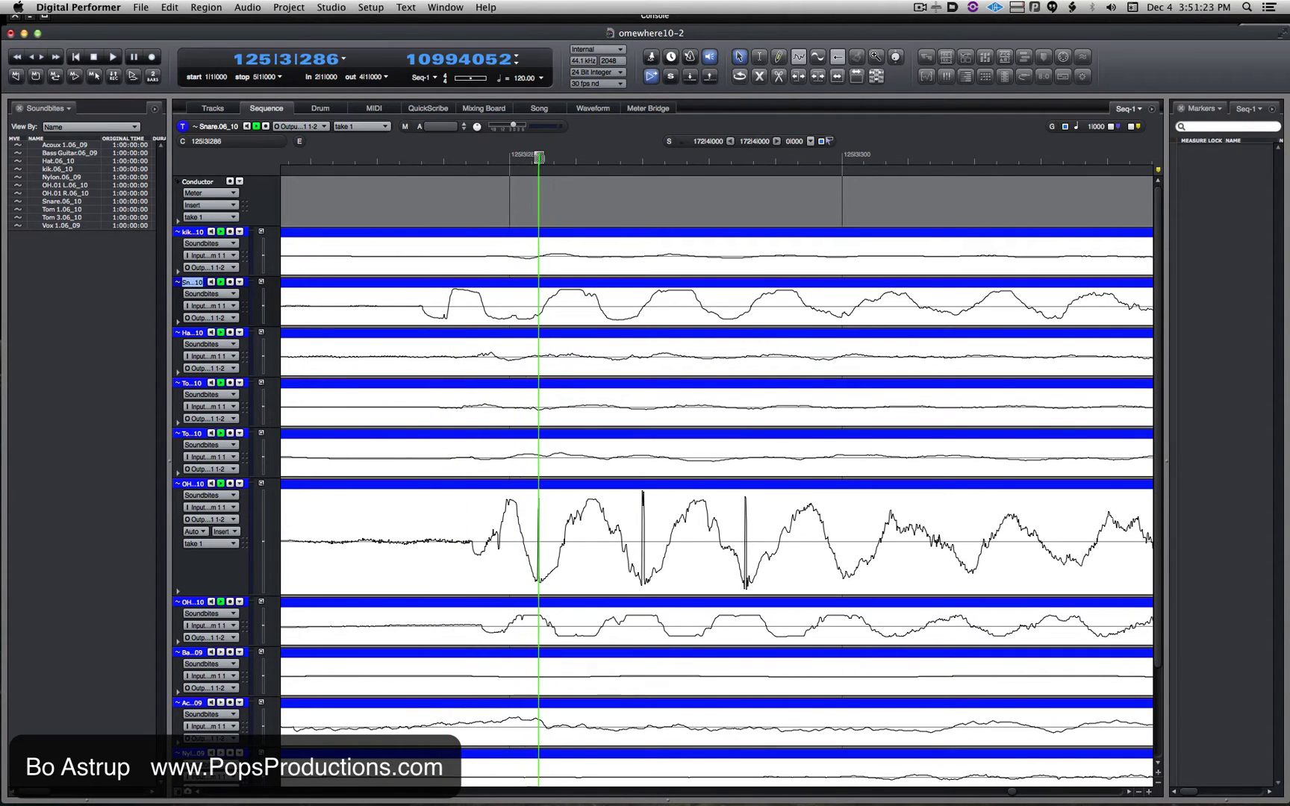
# Step: Add Marker-1, Marker-2 and Marker-3 at 125|3|286, 291 and 296, then widen the track info column
pyautogui.click(1276, 112)
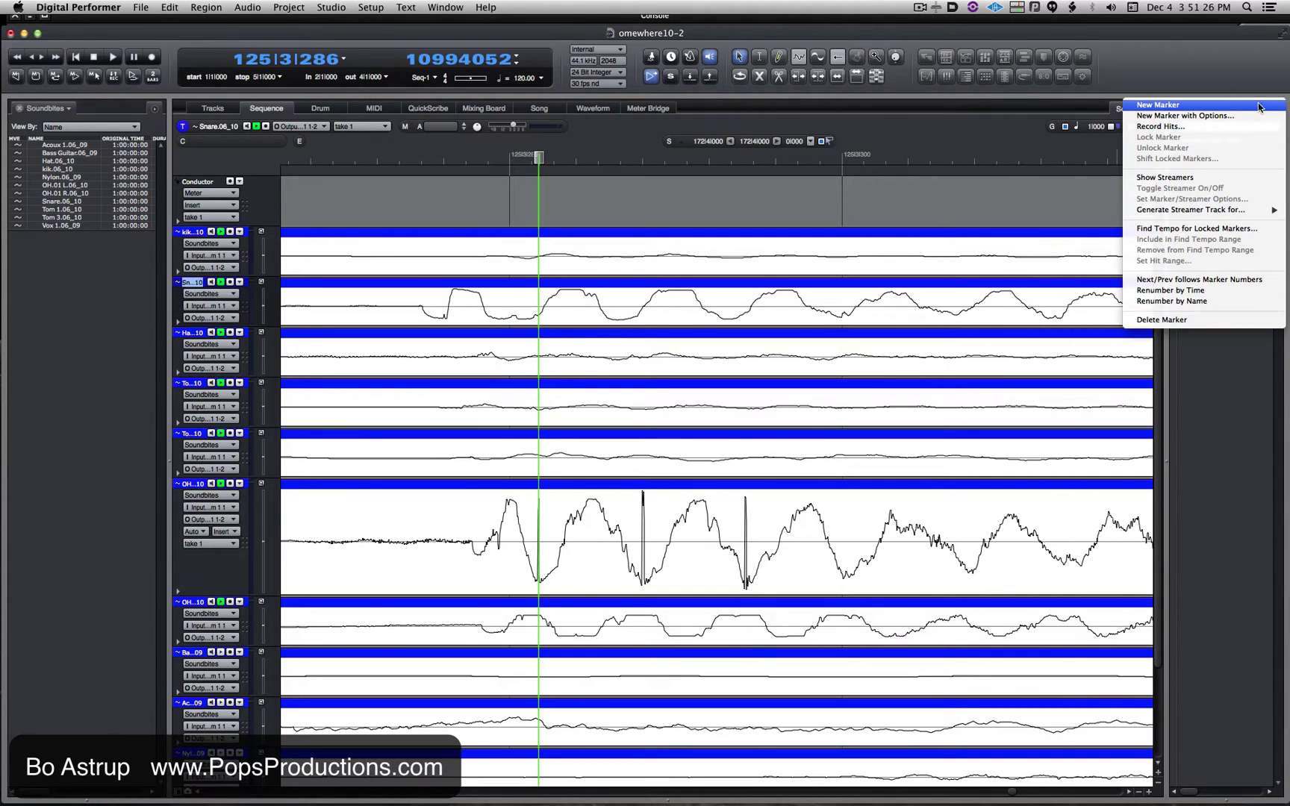
pyautogui.click(1165, 102)
pyautogui.moveTo(539, 158); pyautogui.dragTo(642, 158)
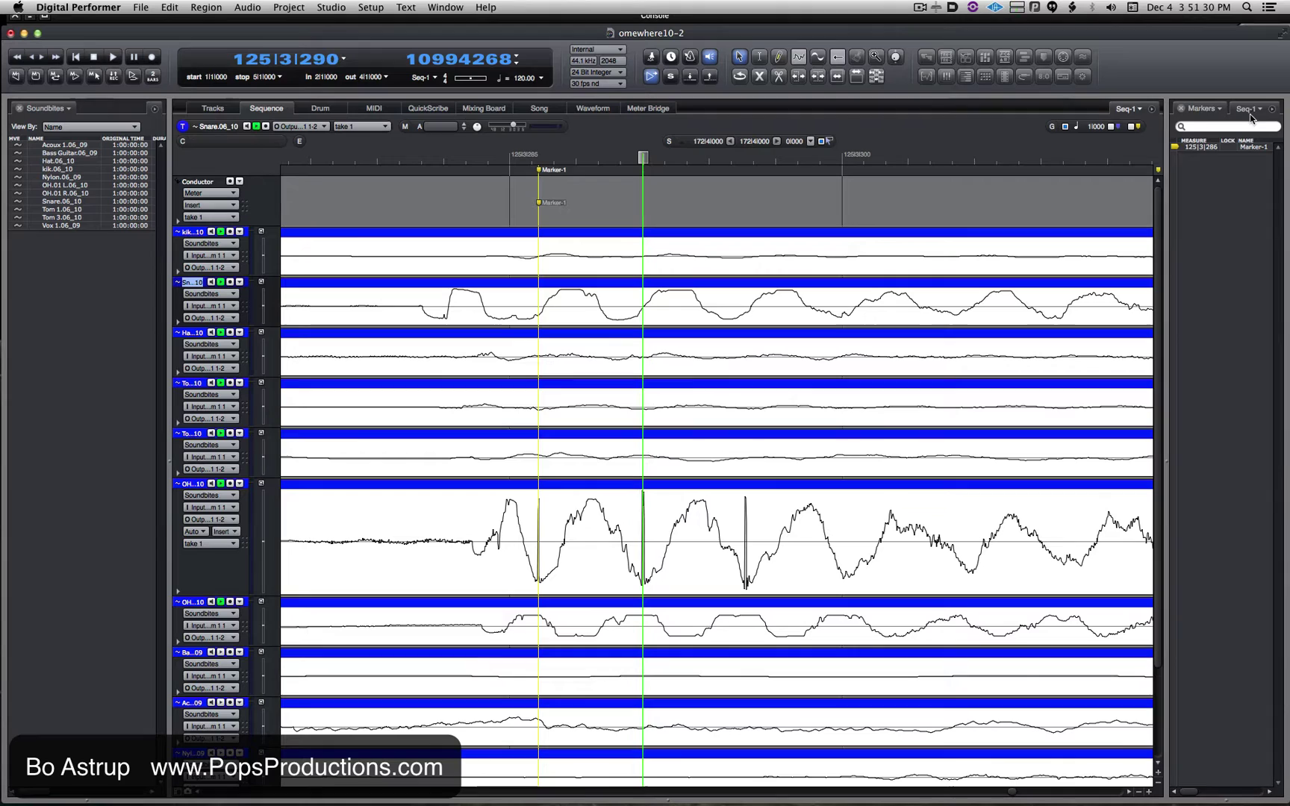
pyautogui.click(1274, 112)
pyautogui.click(1165, 105)
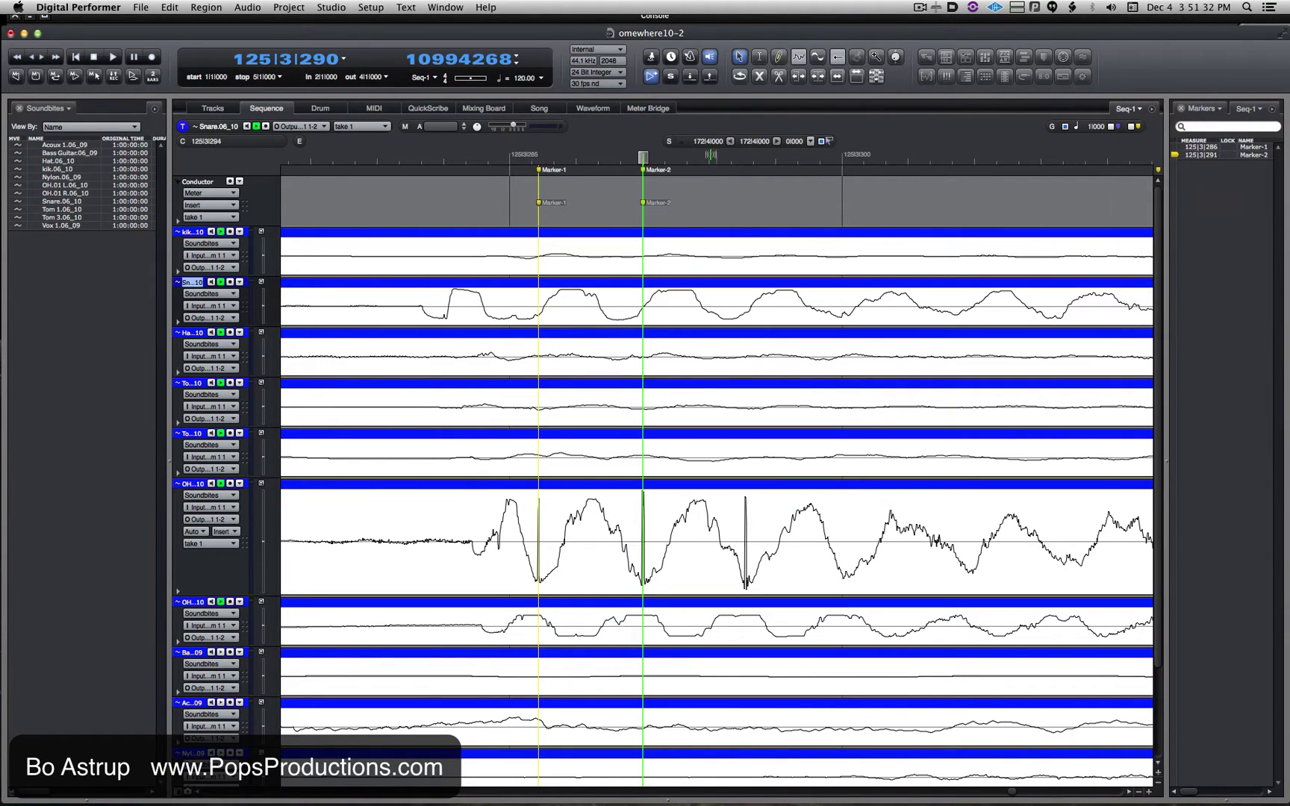
pyautogui.moveTo(643, 158); pyautogui.dragTo(744, 157)
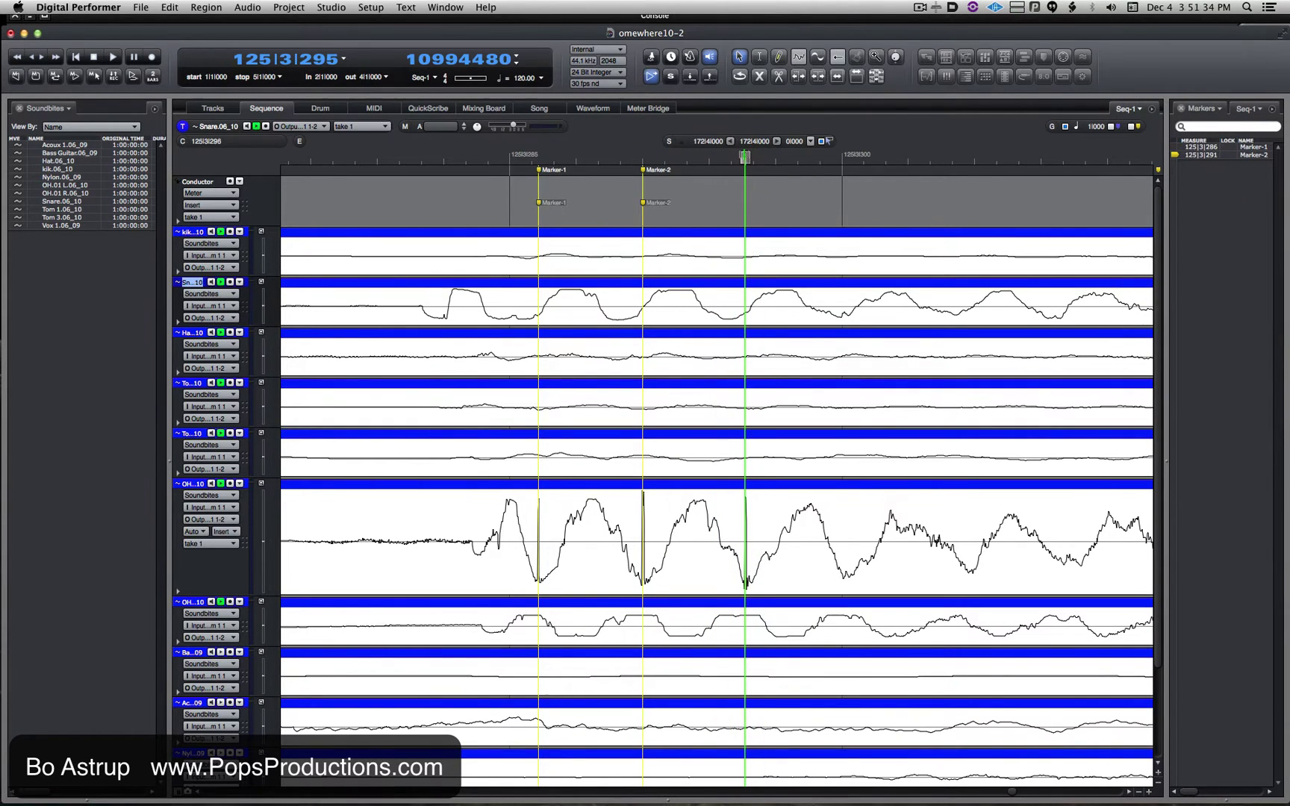
pyautogui.click(1272, 110)
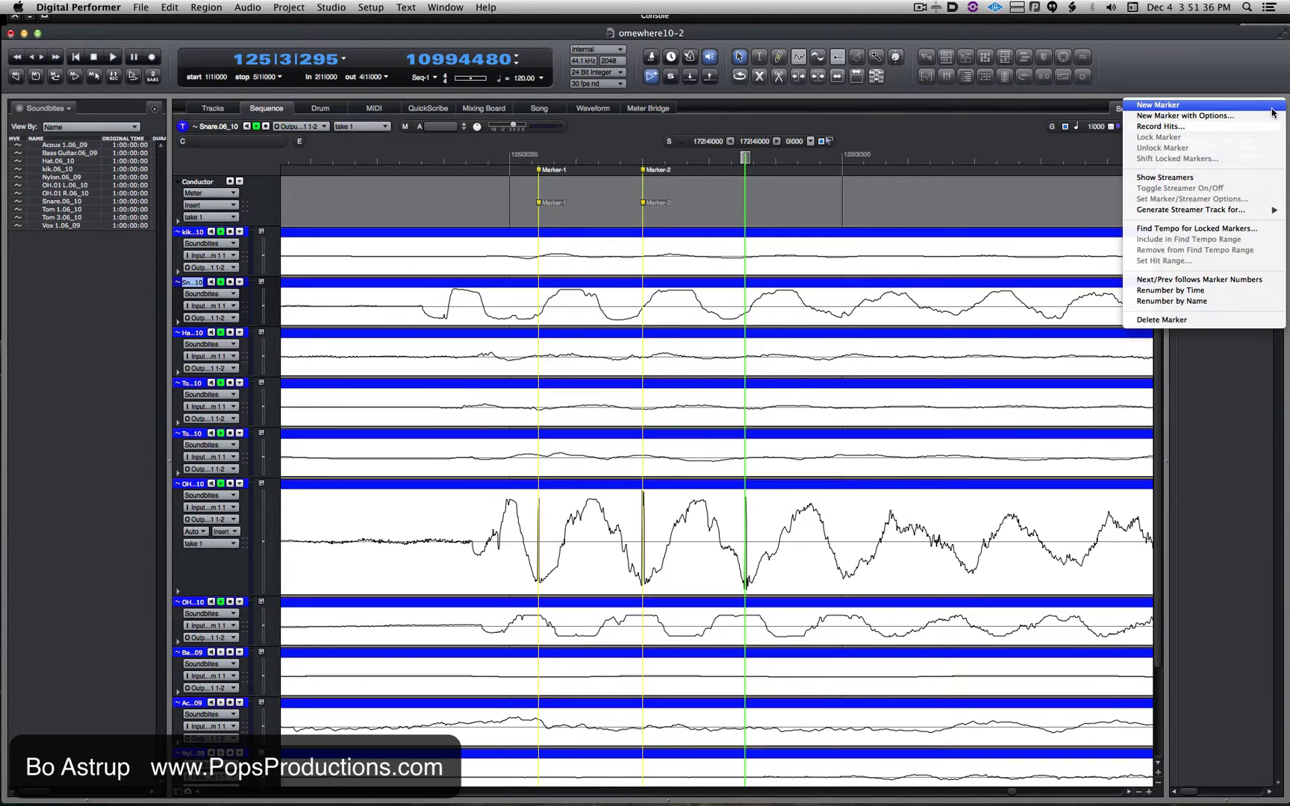
pyautogui.click(1267, 102)
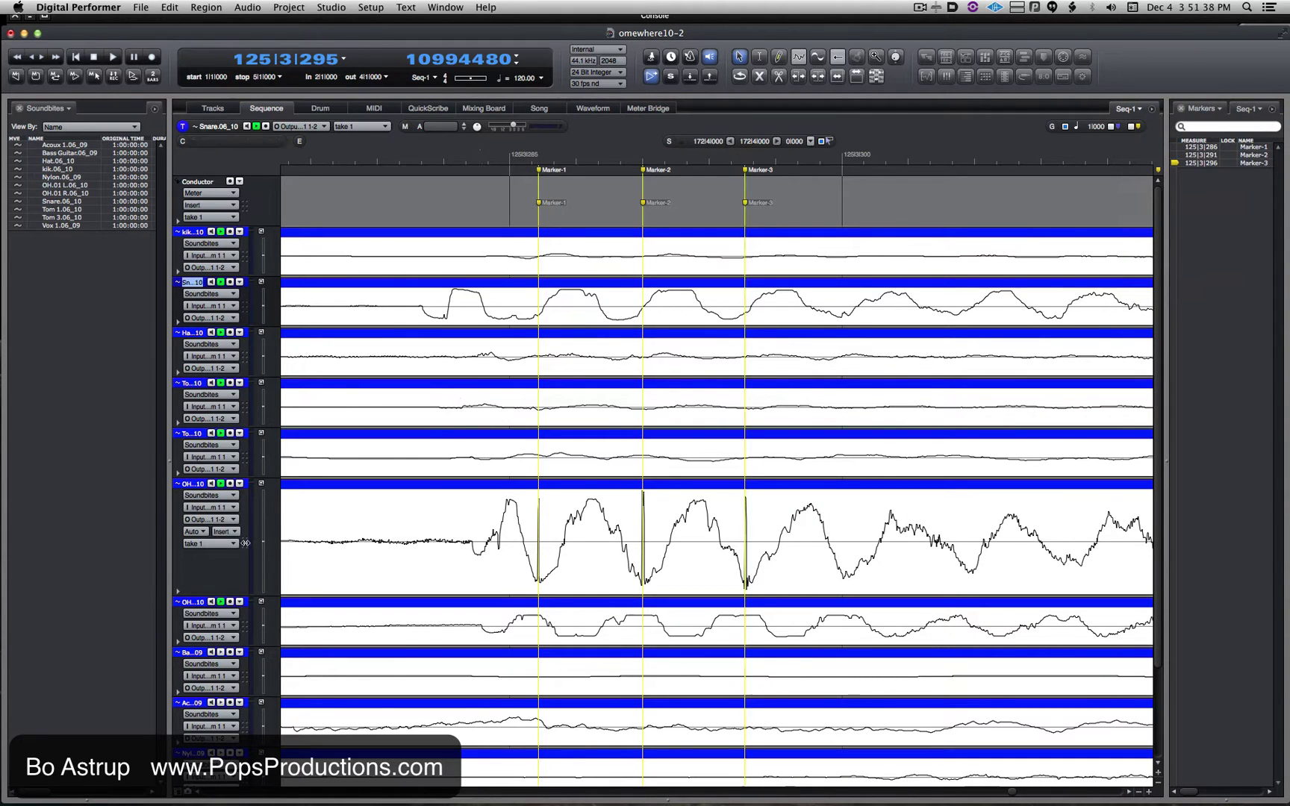
pyautogui.moveTo(246, 547)
pyautogui.mouseDown()
pyautogui.moveTo(318, 545)
pyautogui.moveTo(300, 544)
pyautogui.mouseUp()
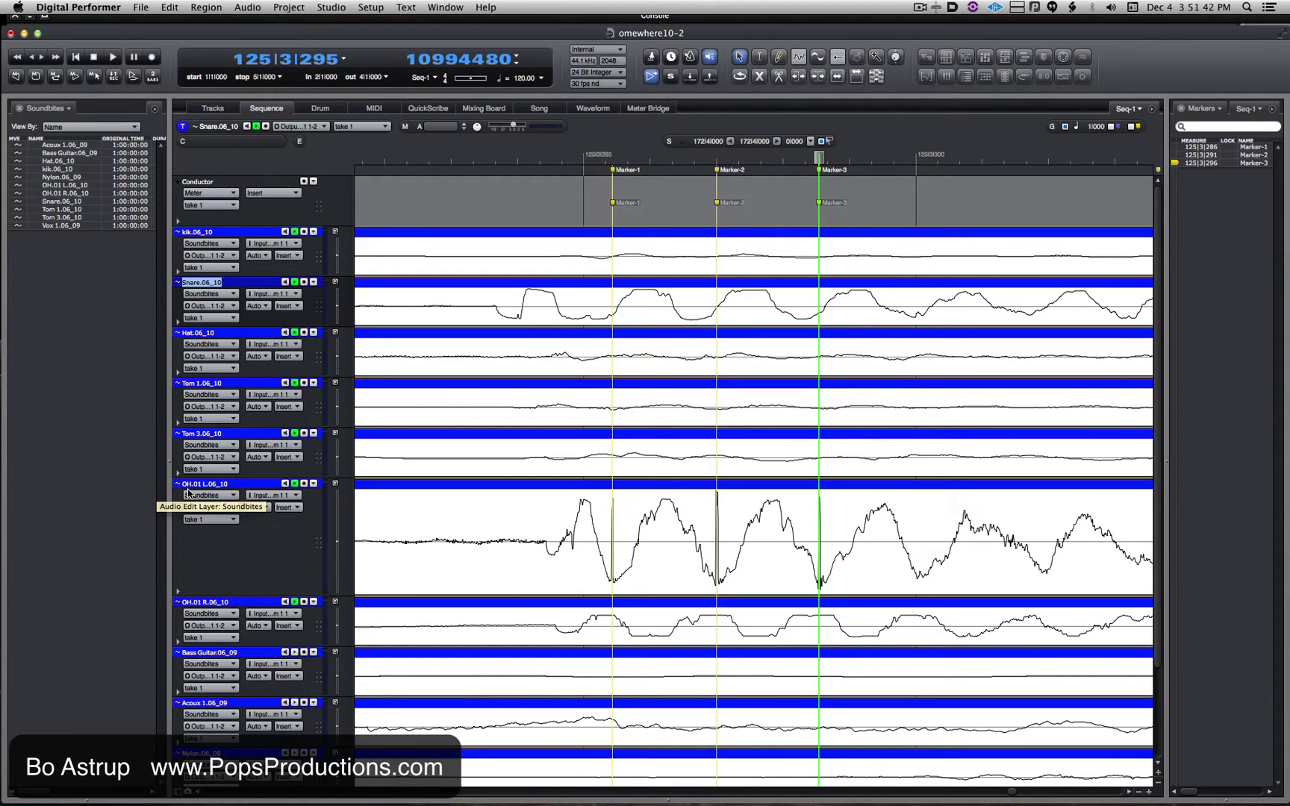
# Step: Load soundbite OH.01 L.06_10 into the Waveform editor and adjust its horizontal zoom
pyautogui.click(594, 109)
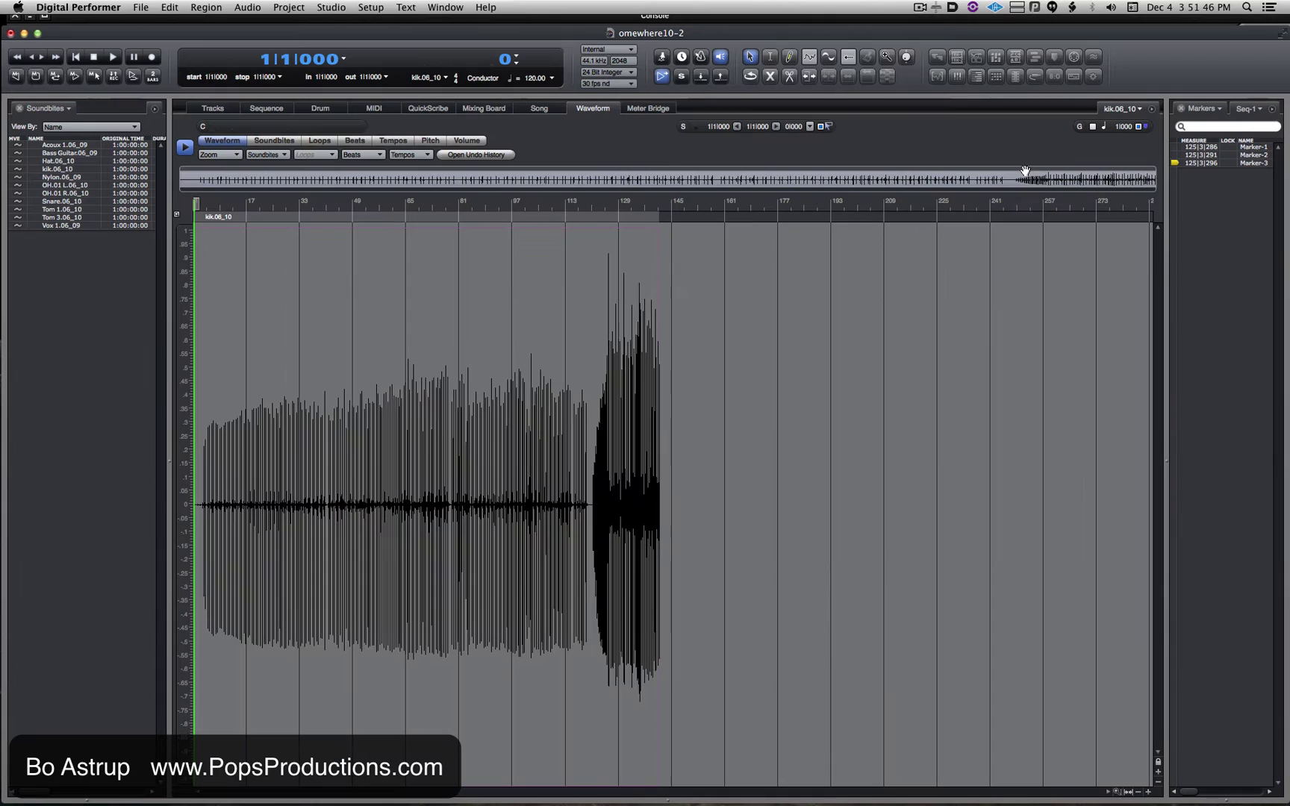
pyautogui.click(1125, 109)
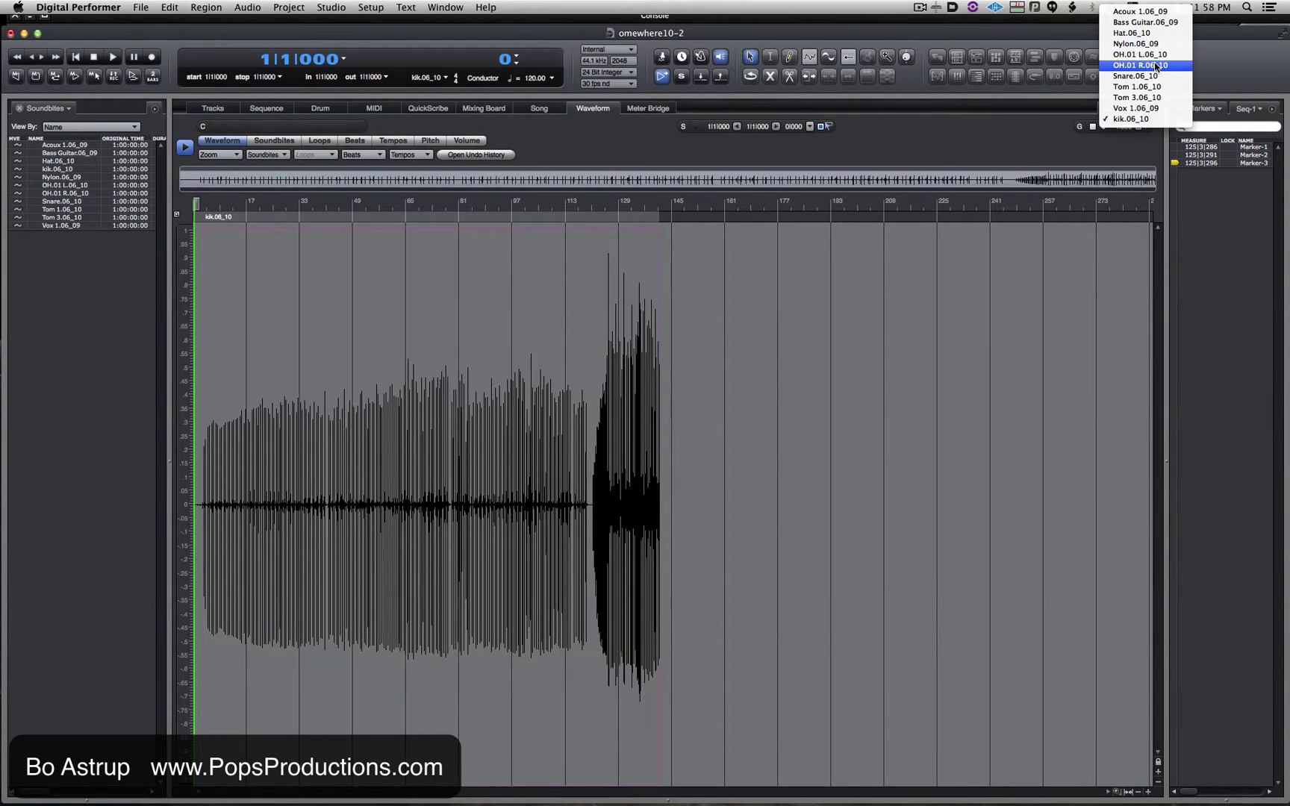
pyautogui.click(1140, 54)
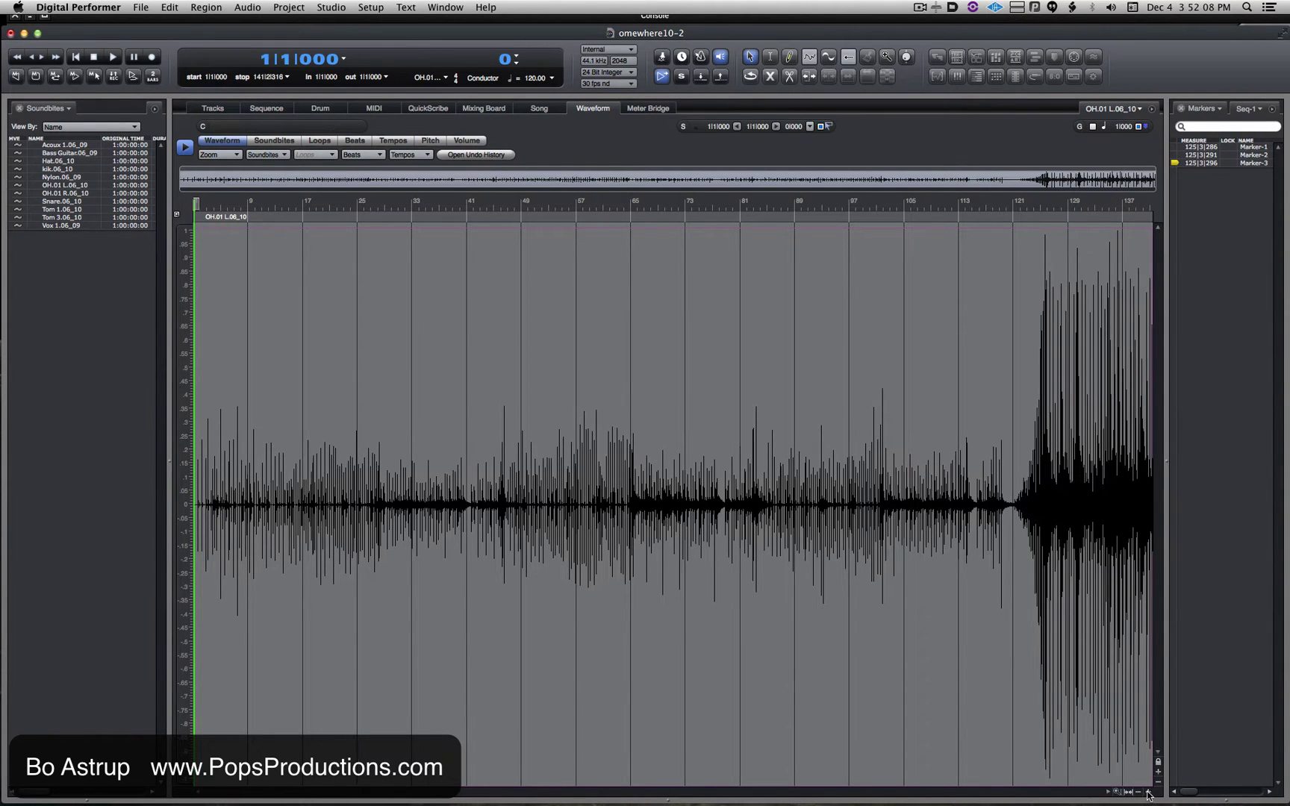
pyautogui.click(1148, 792)
pyautogui.click(1148, 792)
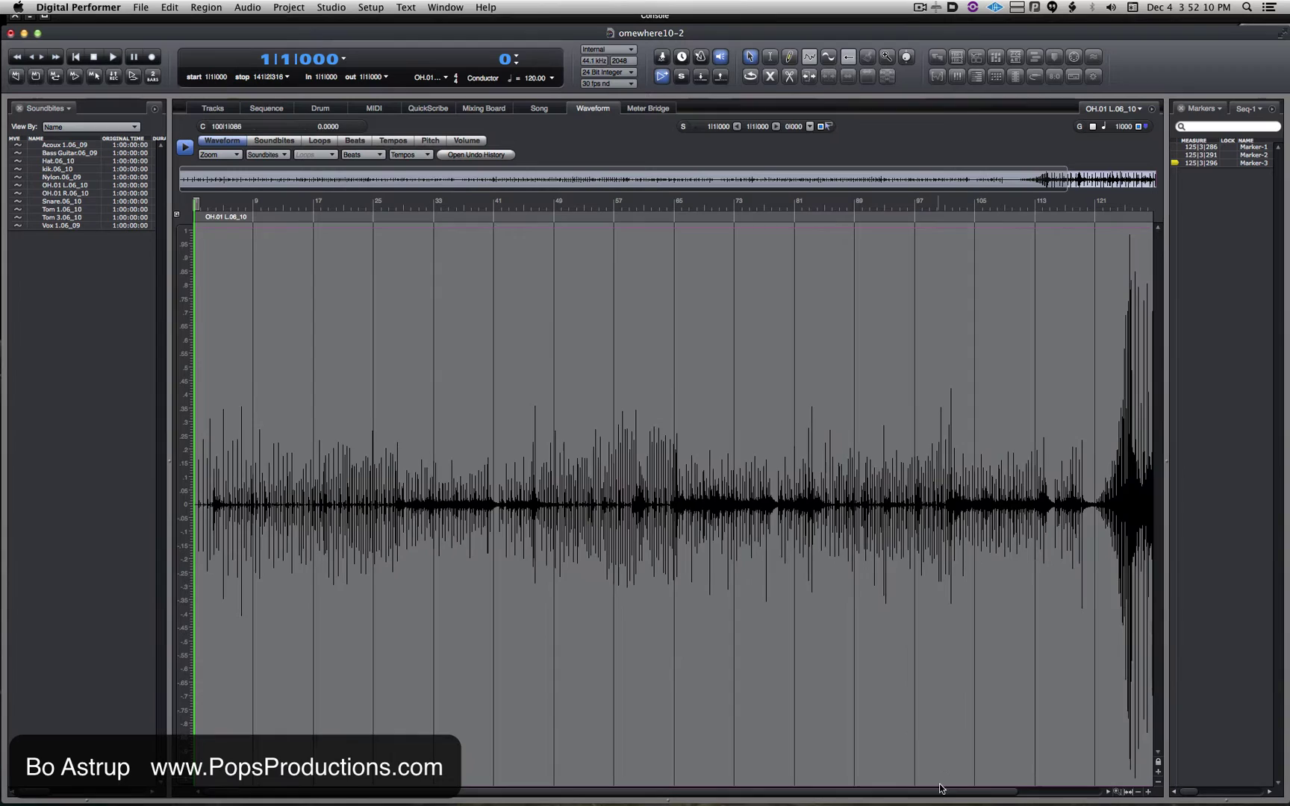
pyautogui.moveTo(941, 789); pyautogui.dragTo(1096, 800)
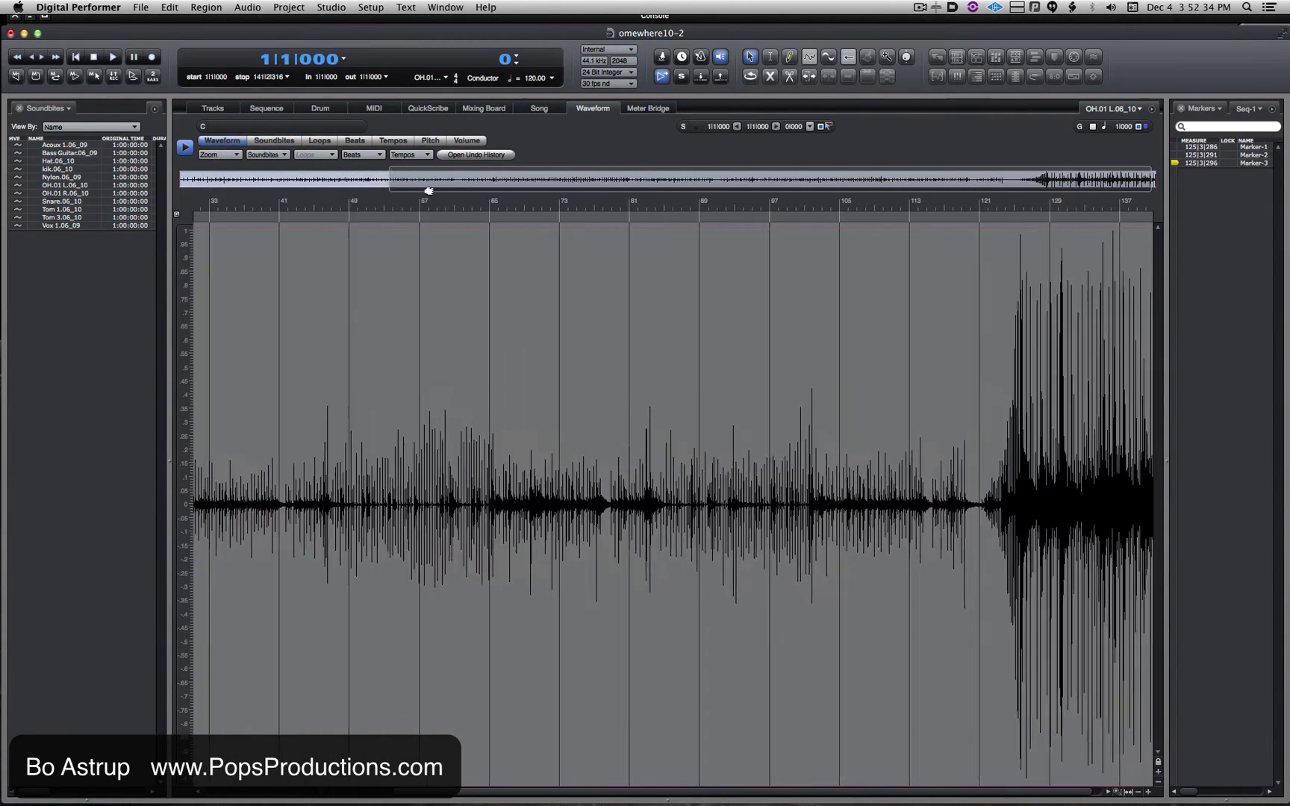
# Step: Zoom the overhead waveform to measures 124–126 and jump to Marker-1
pyautogui.moveTo(428, 191); pyautogui.dragTo(1033, 181)
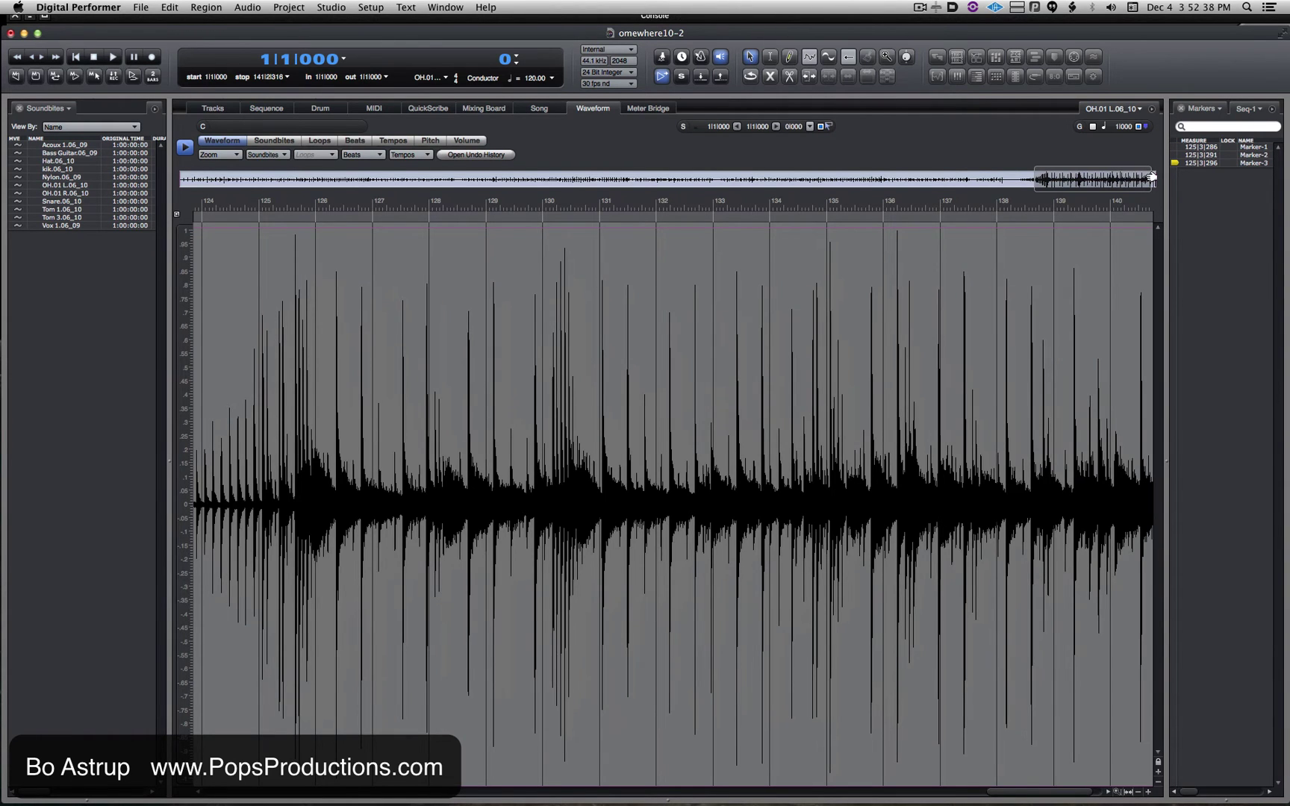
pyautogui.moveTo(1152, 177); pyautogui.dragTo(1043, 177)
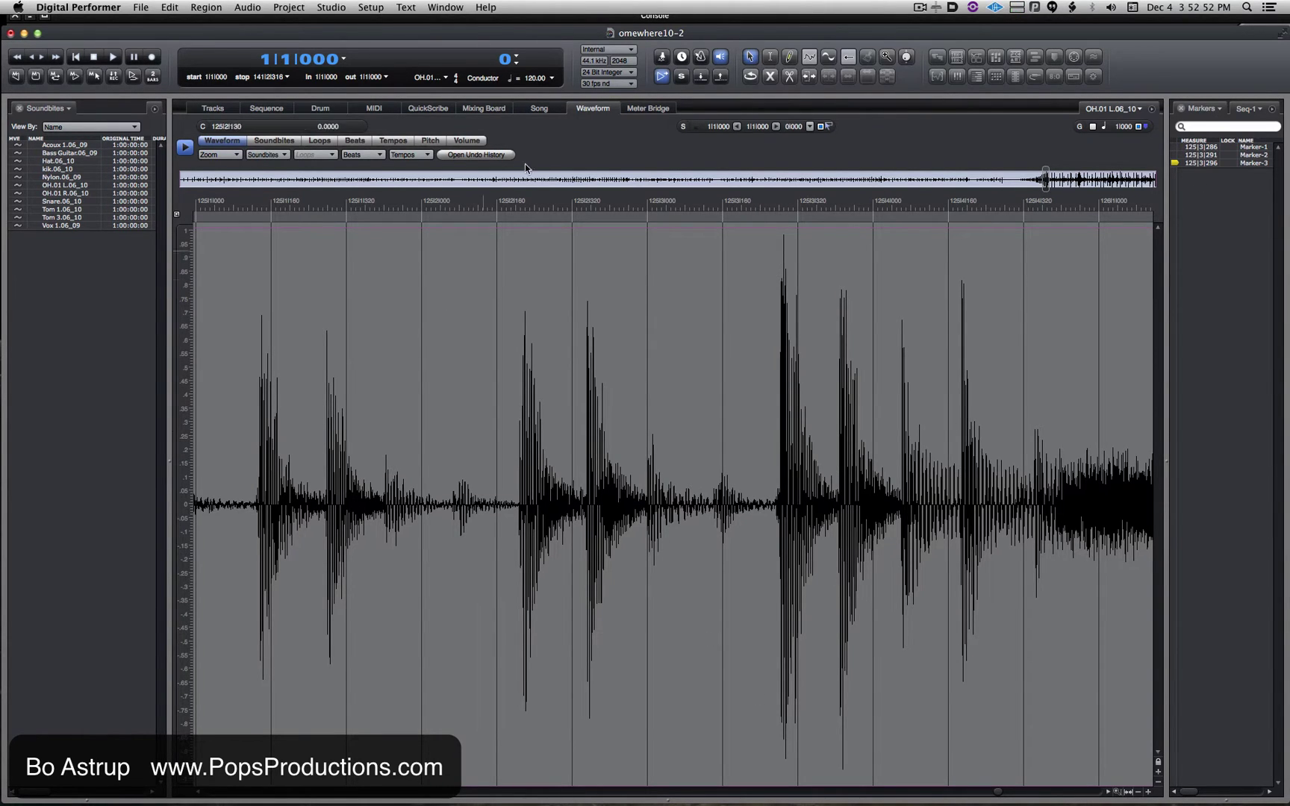
pyautogui.click(1172, 151)
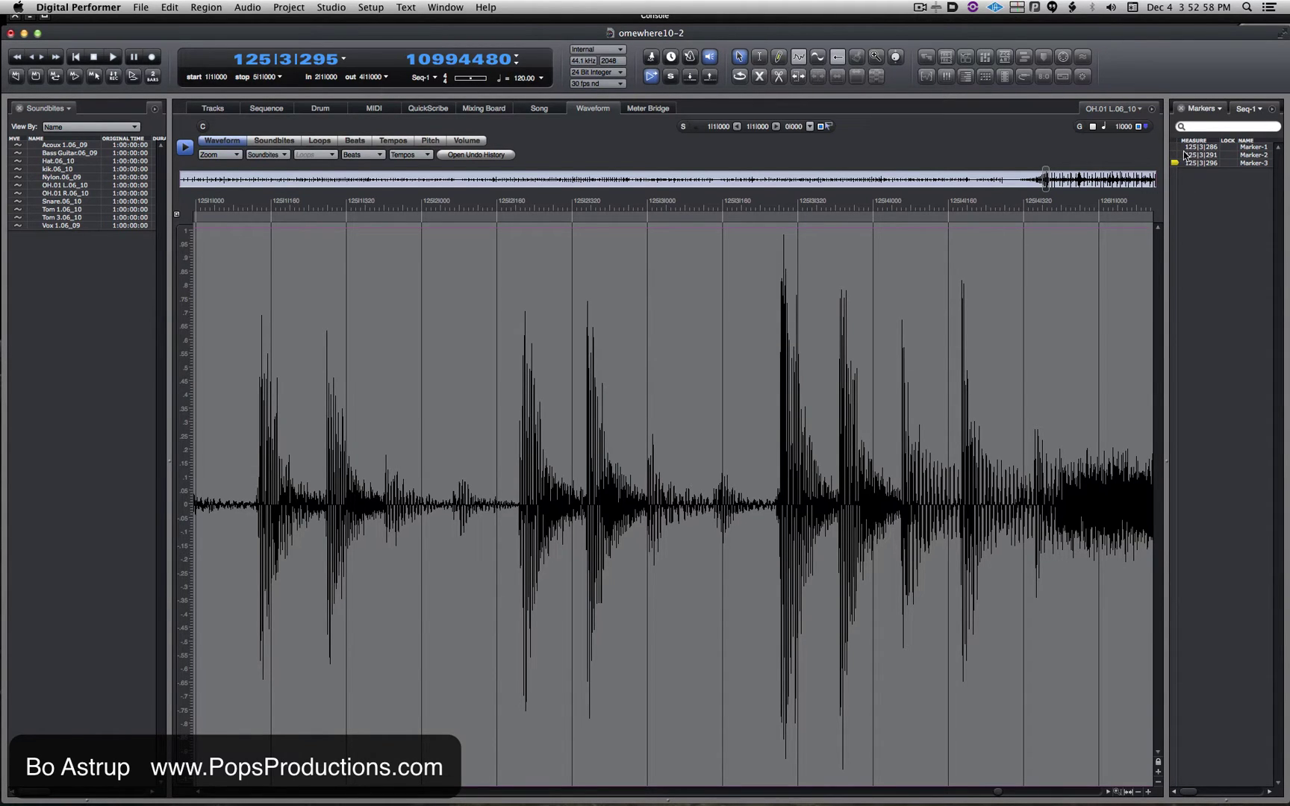
pyautogui.click(1175, 150)
# Step: Zoom to sample level around 125|3|288 and set the playhead on the spike peak at 125|3|286
pyautogui.click(784, 201)
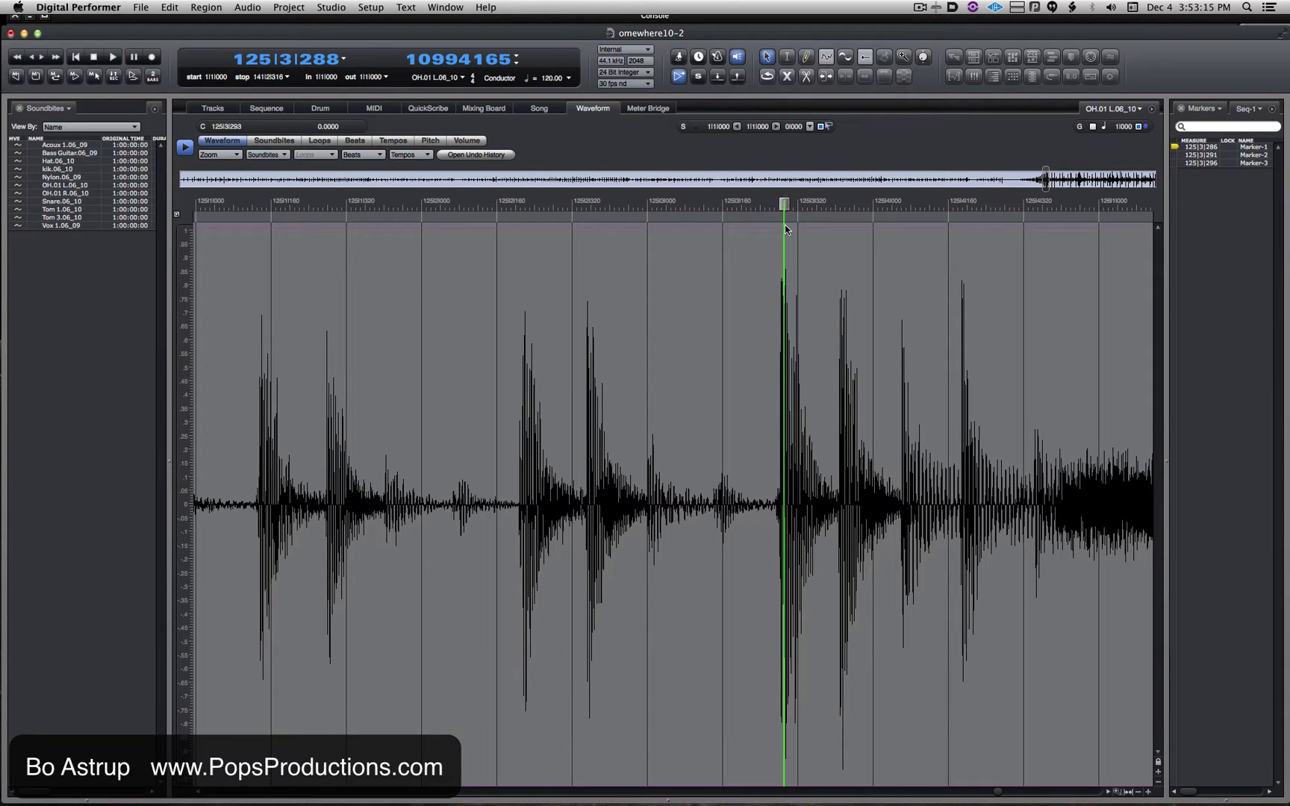
pyautogui.press('super+bracketright')
pyautogui.press('super+bracketright')
pyautogui.press('super+bracketright')
pyautogui.press('super+bracketright')
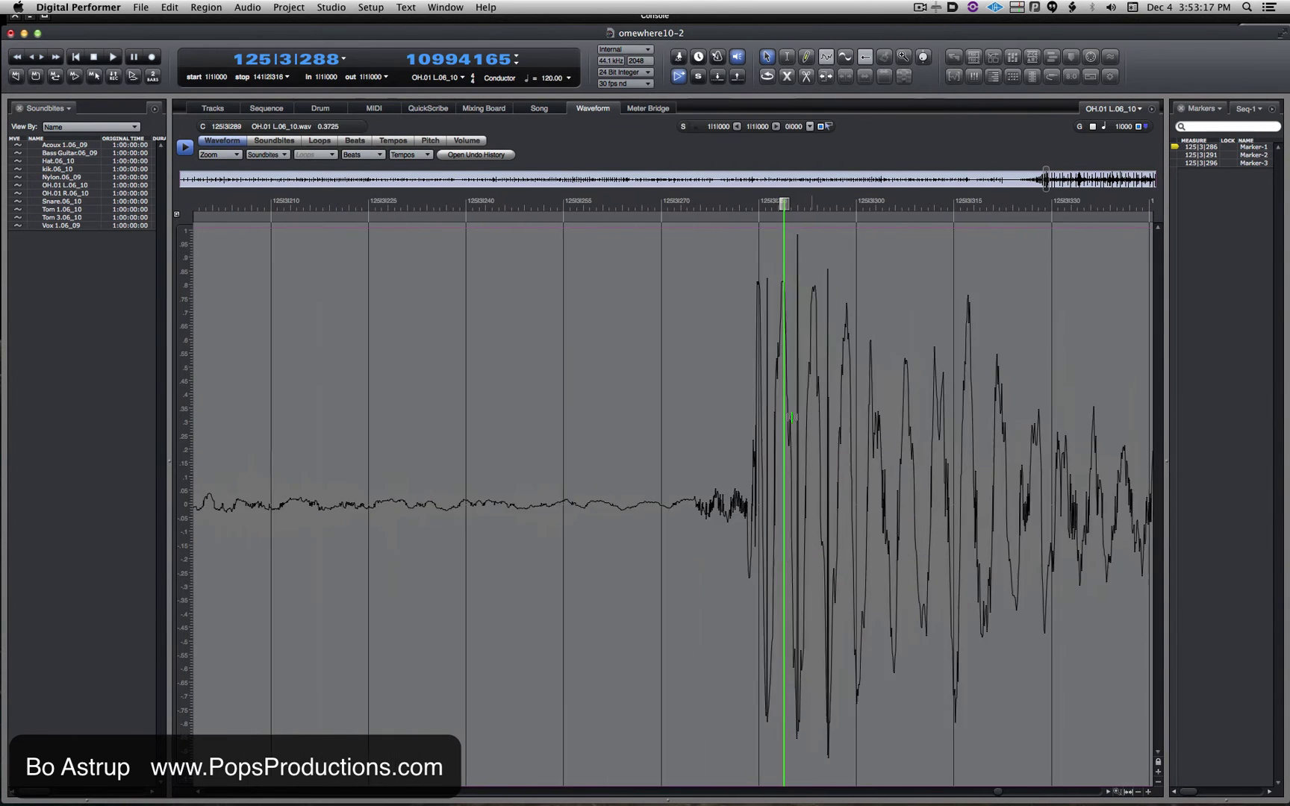
pyautogui.press('super+bracketright')
pyautogui.press('super+bracketright')
pyautogui.press('super+bracketright')
pyautogui.press('super+bracketright')
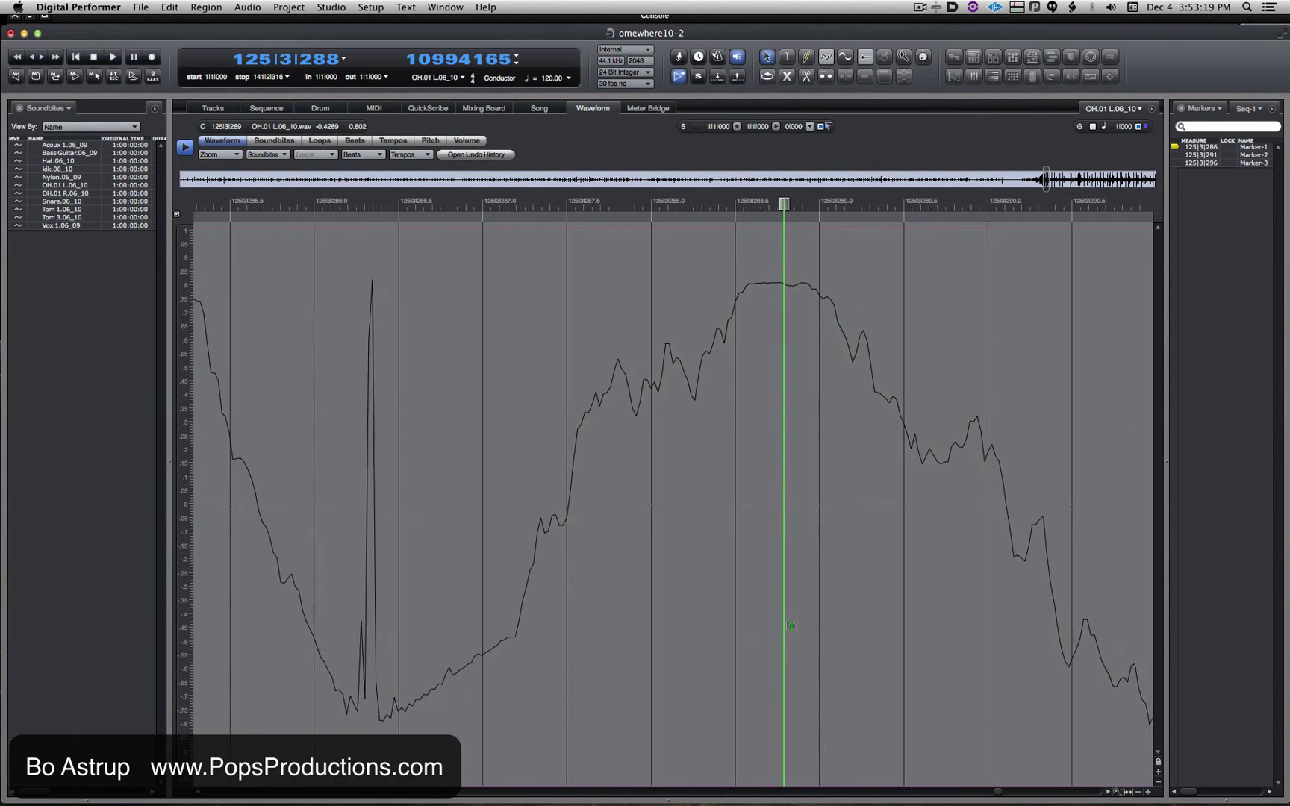
pyautogui.moveTo(781, 205); pyautogui.dragTo(340, 224)
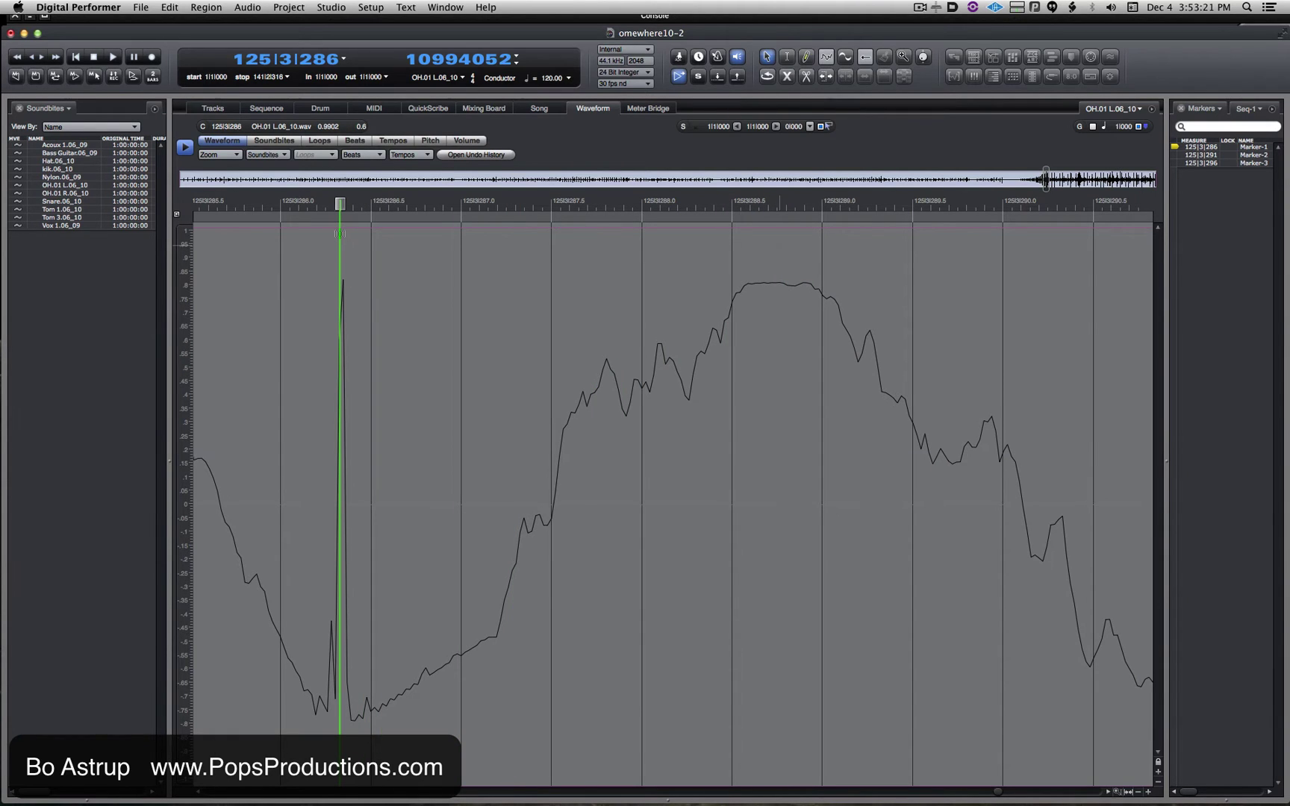
pyautogui.press('super+bracketright')
pyautogui.press('super+bracketright')
pyautogui.press('super+bracketright')
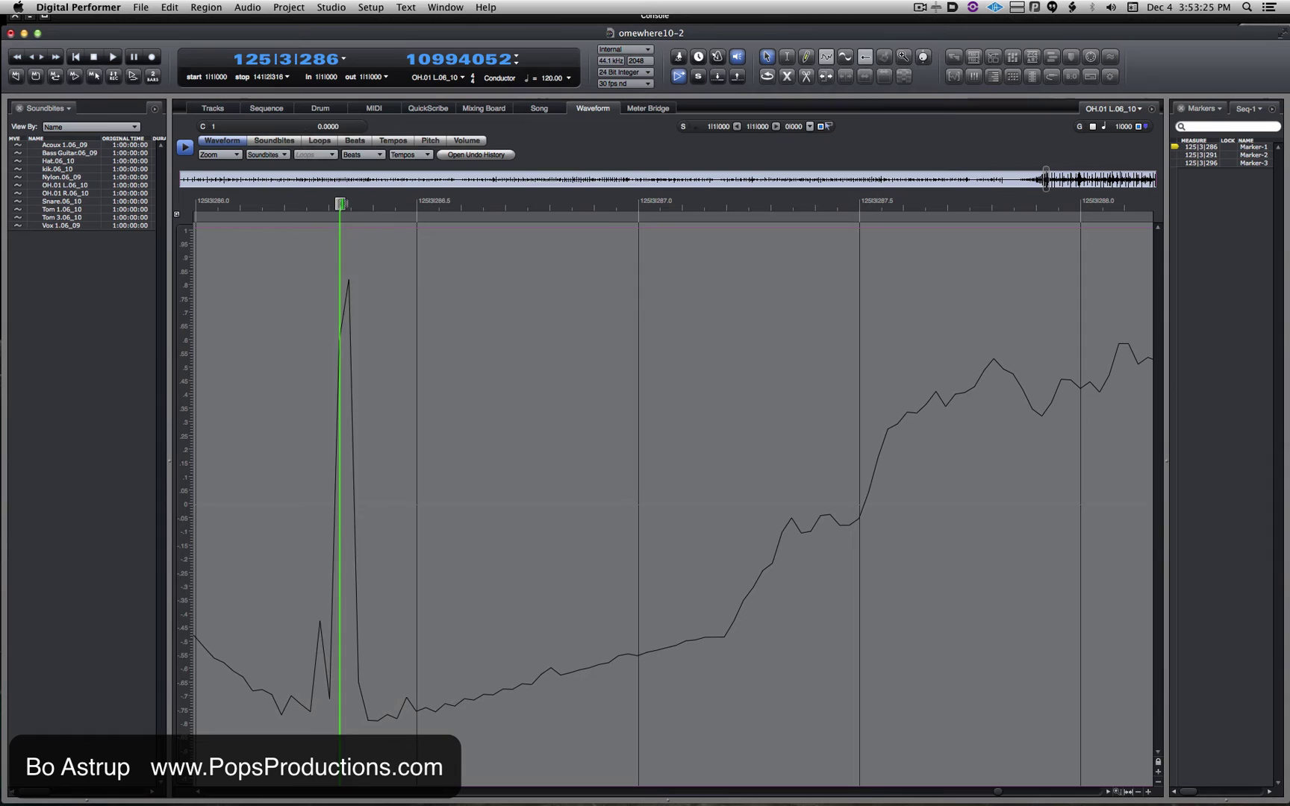
pyautogui.moveTo(340, 203); pyautogui.dragTo(350, 203)
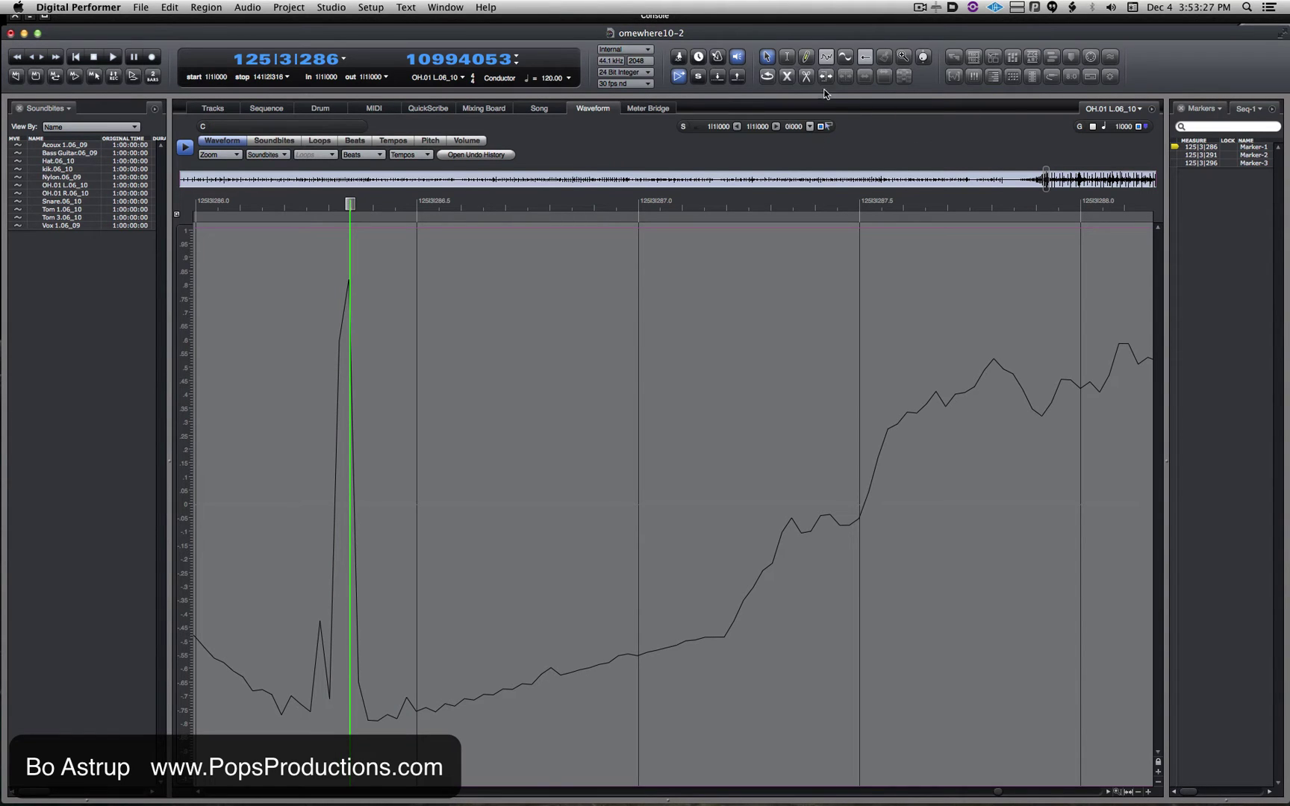
# Step: Pick the Pencil tool and select a short range around the spike at 125|3|286
pyautogui.click(805, 57)
pyautogui.moveTo(320, 699); pyautogui.dragTo(343, 679)
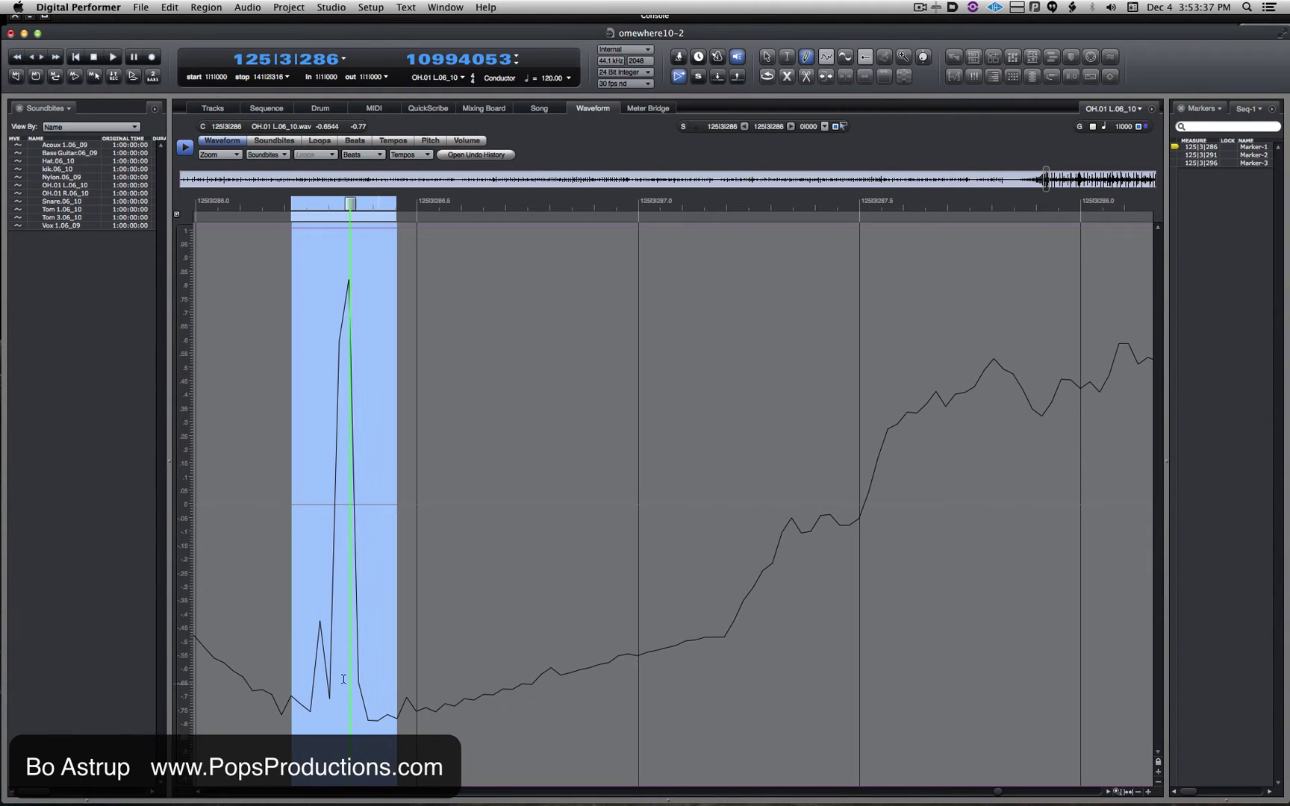
pyautogui.click(1138, 792)
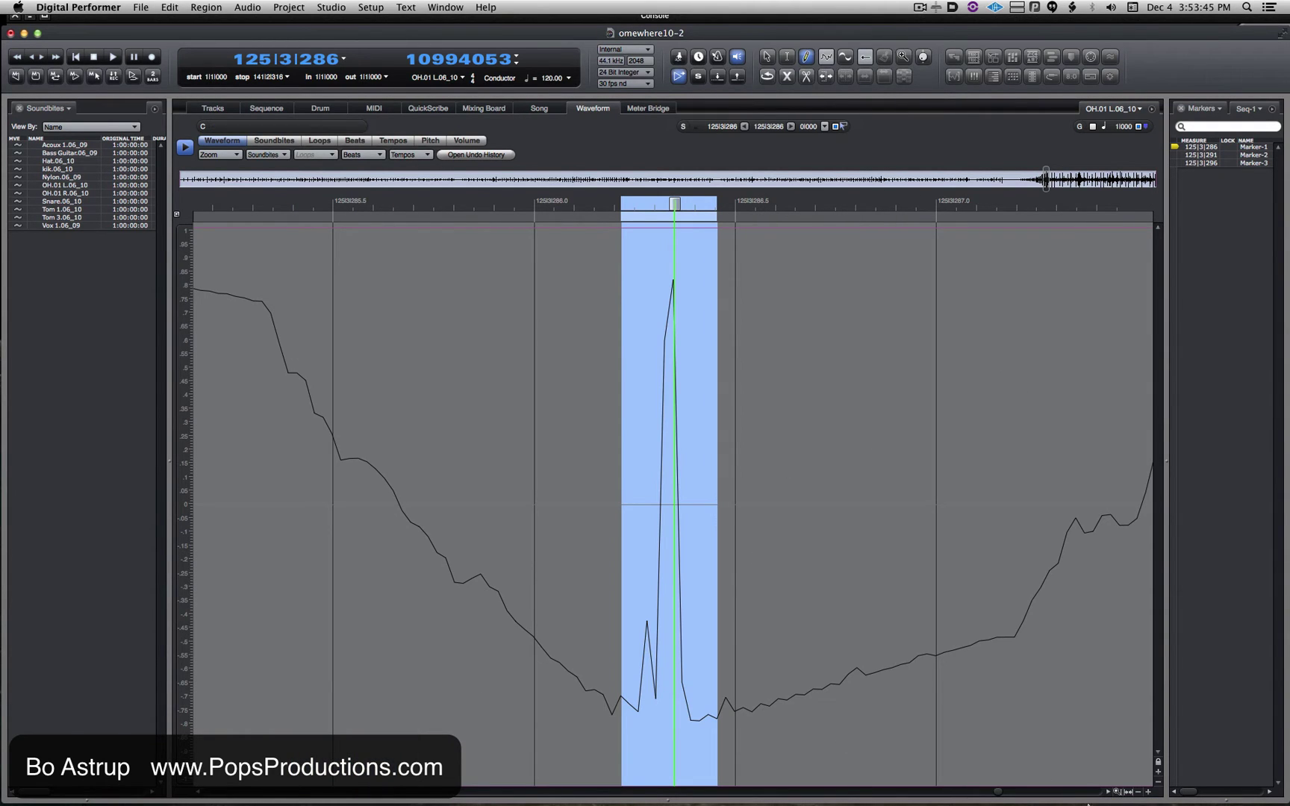
pyautogui.click(1137, 792)
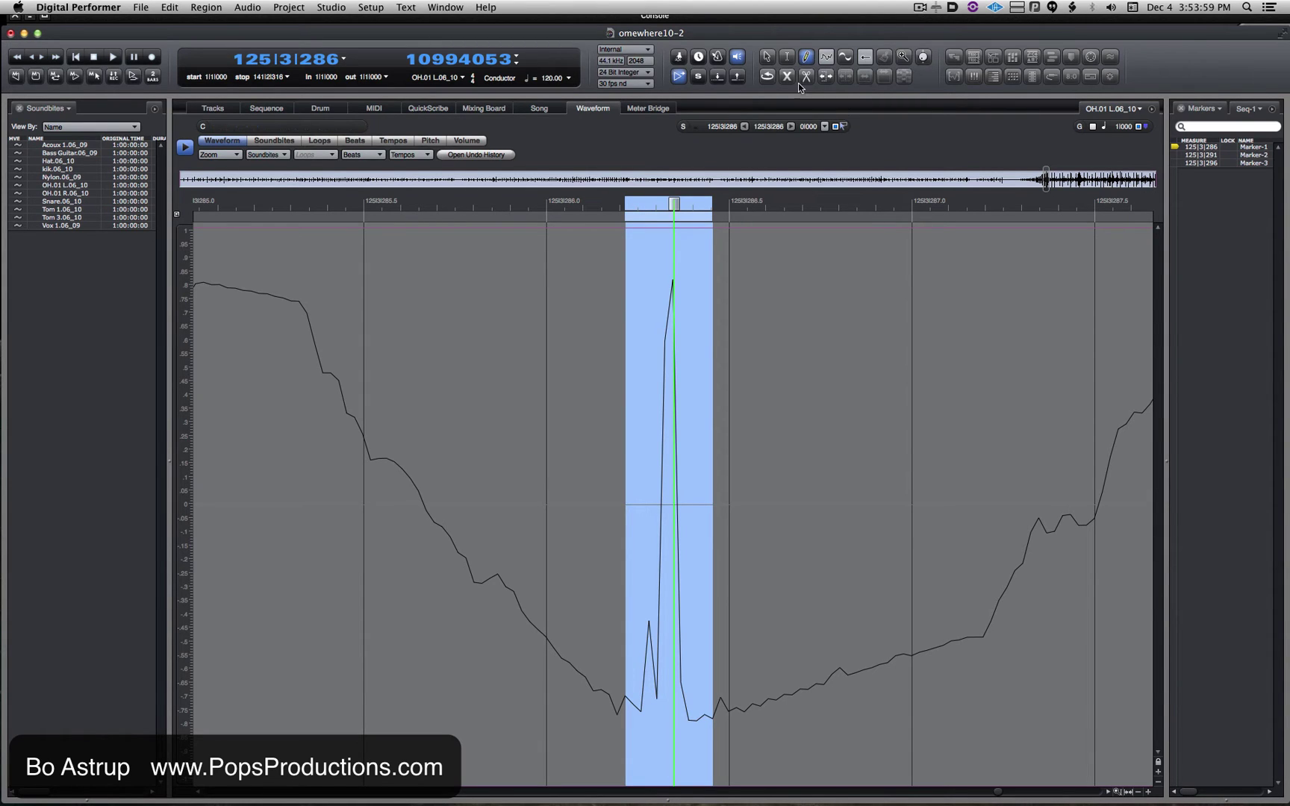
# Step: Draw smooth curves over the spikes near 125|3|286, 291 and 295 with the Pencil
pyautogui.moveTo(642, 705); pyautogui.dragTo(690, 721)
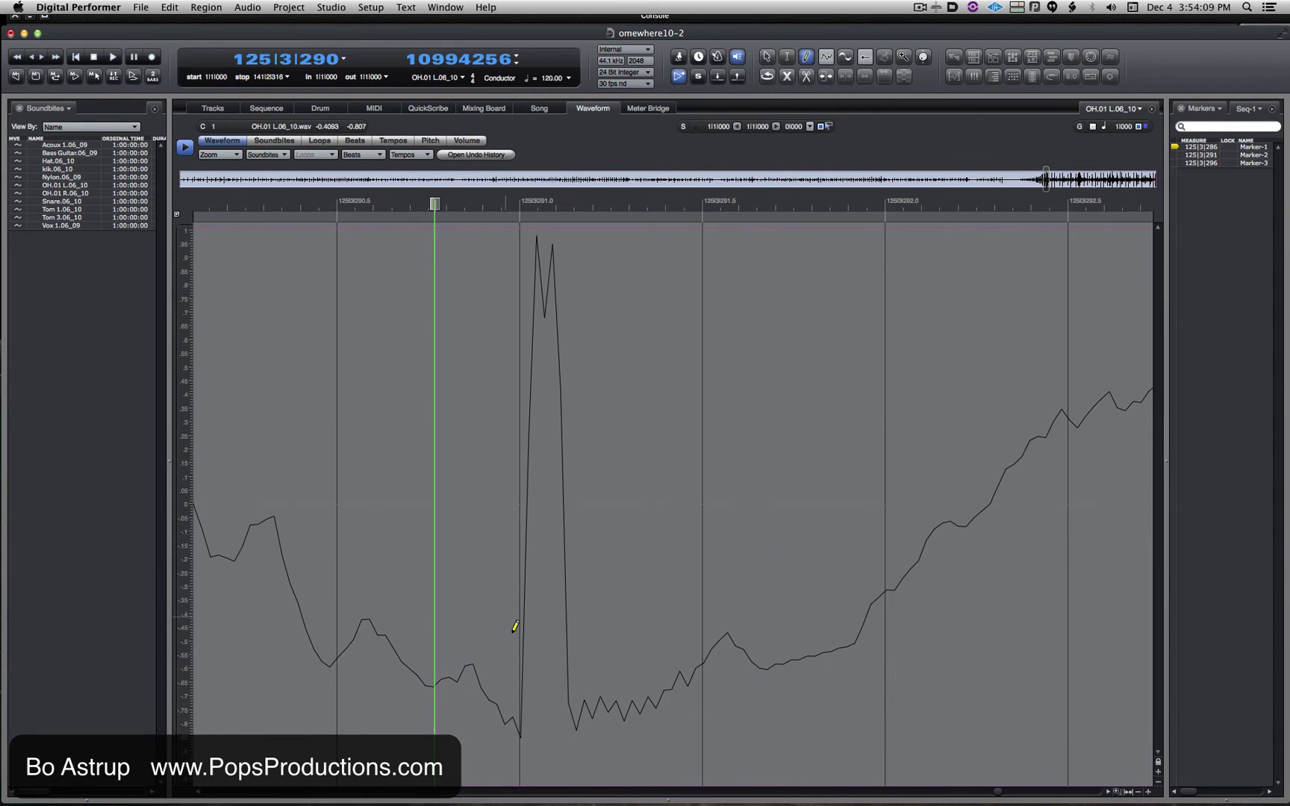
pyautogui.moveTo(519, 734)
pyautogui.mouseDown()
pyautogui.moveTo(537, 713)
pyautogui.moveTo(576, 724)
pyautogui.mouseUp()
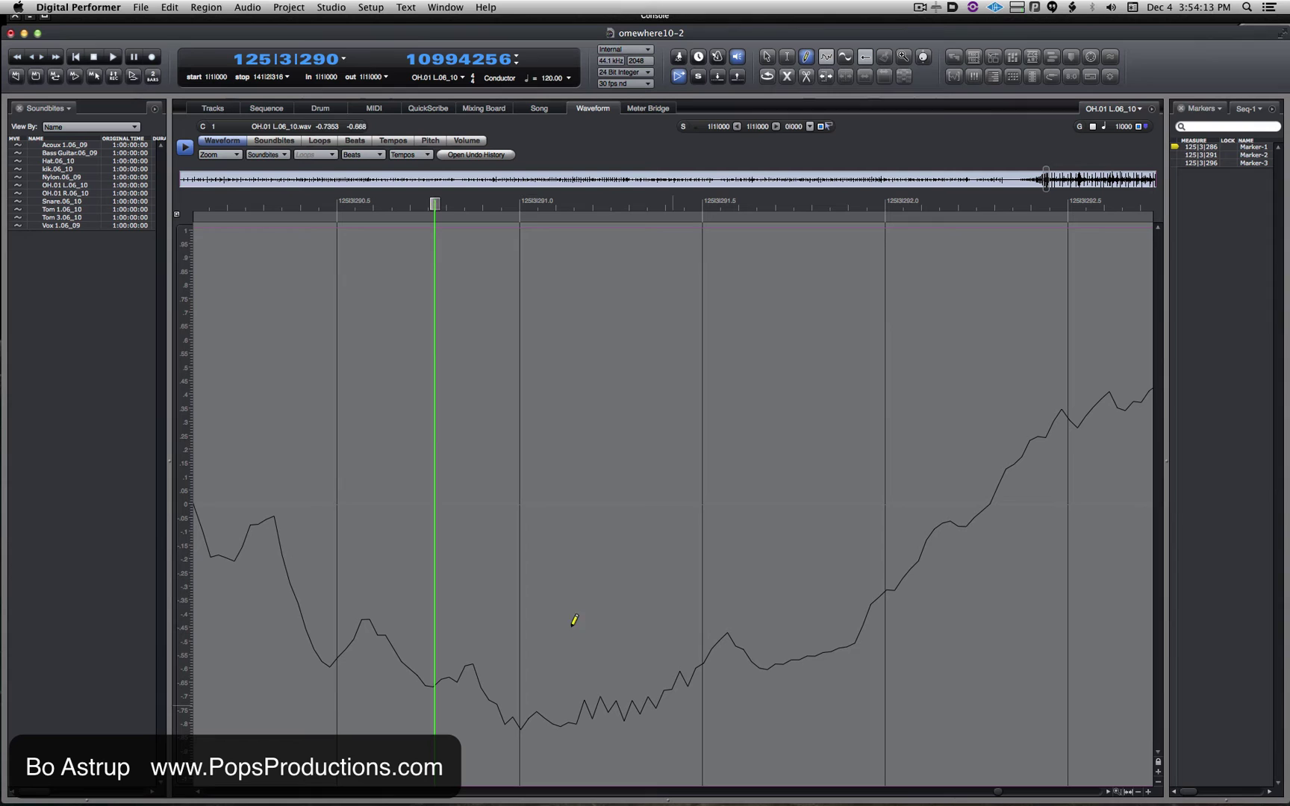
pyautogui.moveTo(435, 204); pyautogui.dragTo(666, 292)
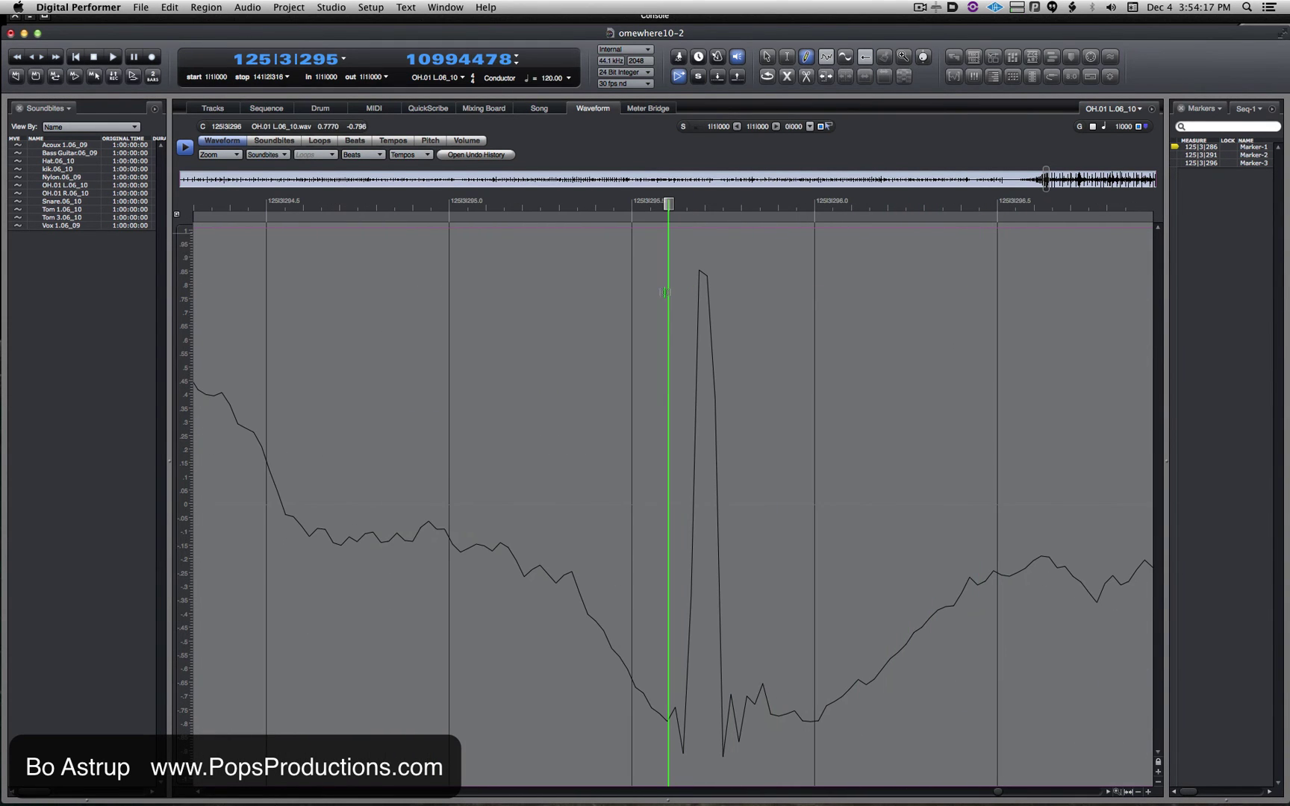
pyautogui.moveTo(680, 714)
pyautogui.mouseDown()
pyautogui.moveTo(692, 739)
pyautogui.moveTo(746, 709)
pyautogui.mouseUp()
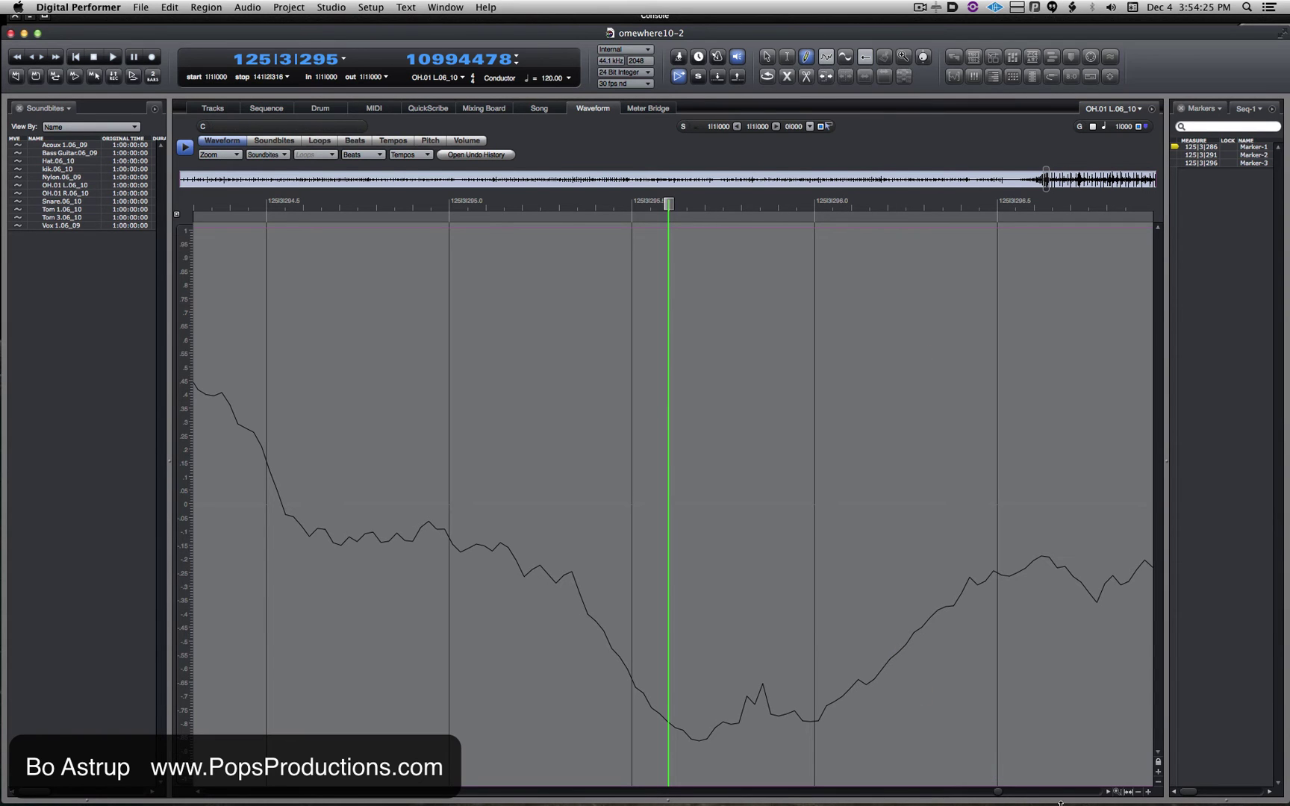
# Step: Zoom out to the surrounding drum hits, move the playhead to 125|3|415, and switch to the Arrow tool
pyautogui.click(1138, 792)
pyautogui.click(1139, 792)
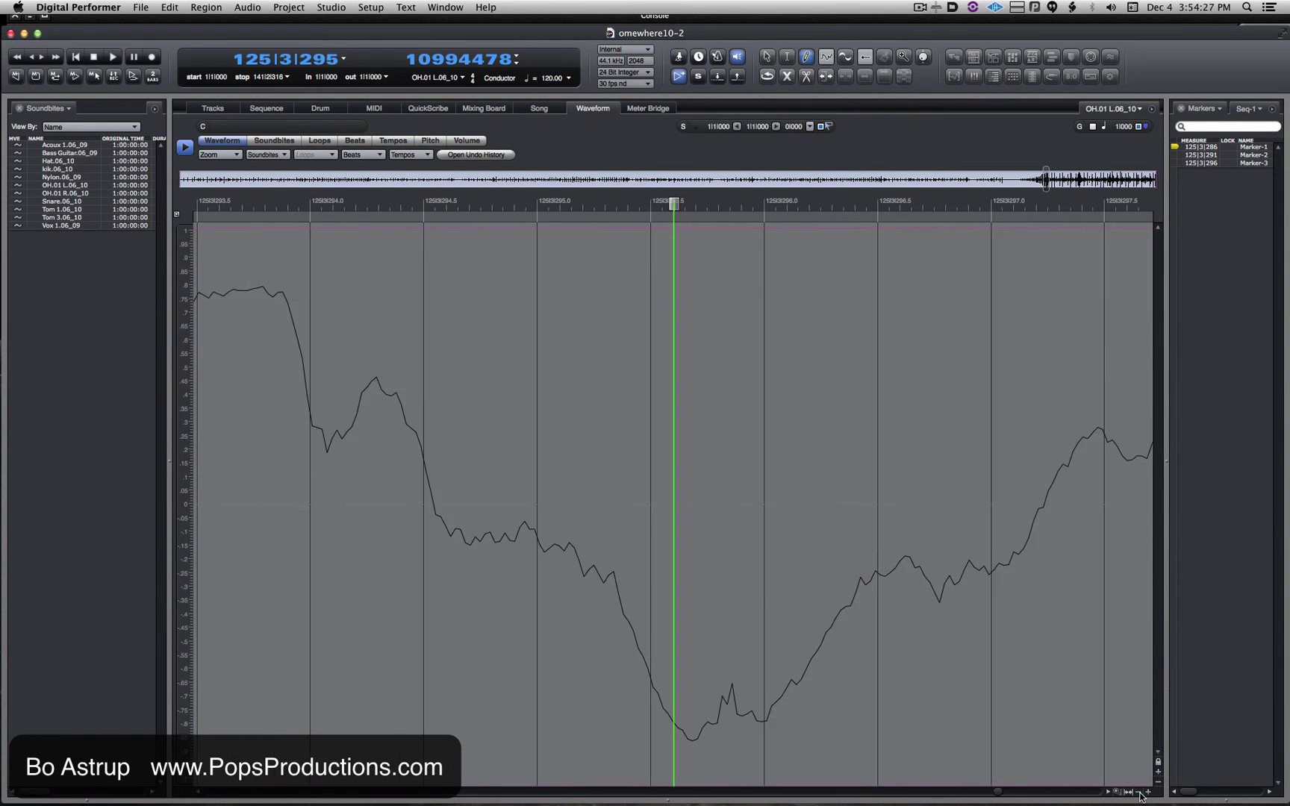
pyautogui.click(1139, 792)
pyautogui.click(1139, 792)
pyautogui.click(1139, 792)
pyautogui.click(1139, 792)
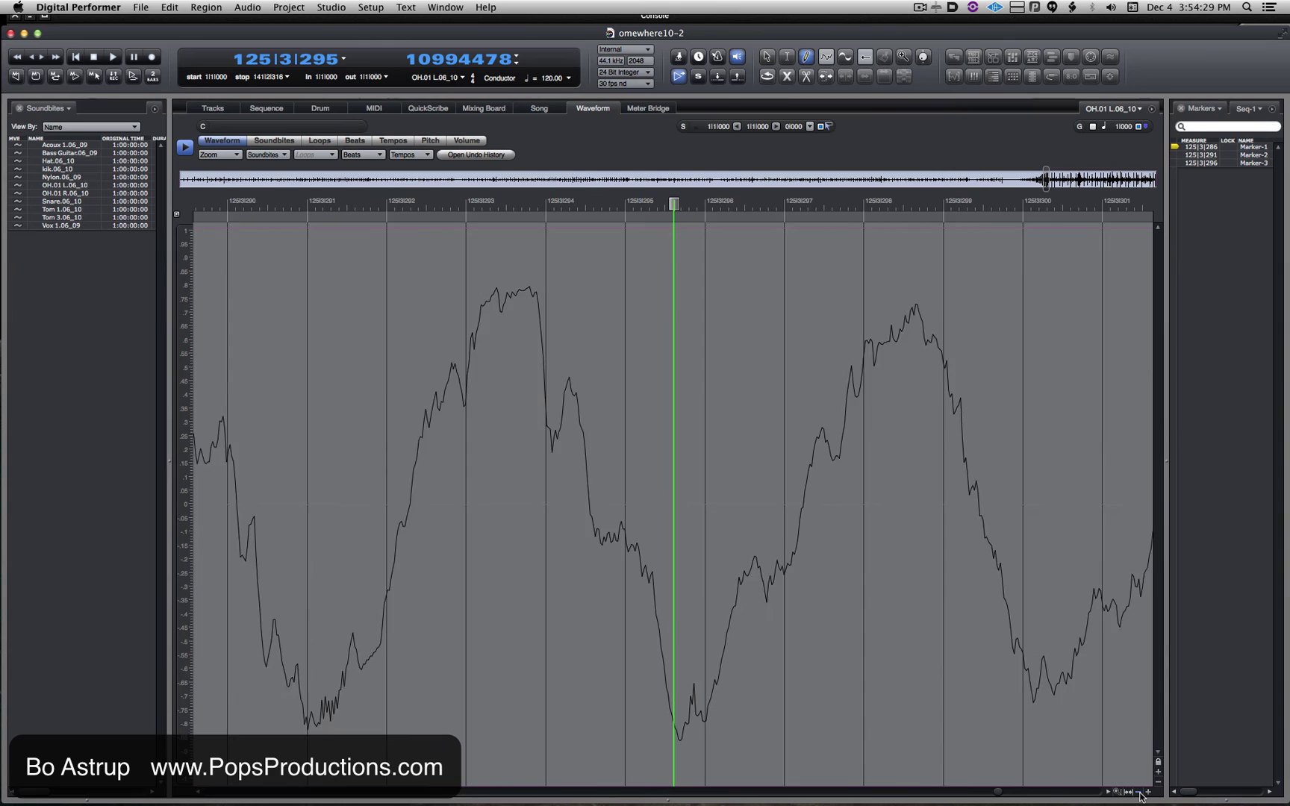
pyautogui.click(1139, 792)
pyautogui.click(1138, 792)
pyautogui.click(1139, 792)
pyautogui.click(1139, 792)
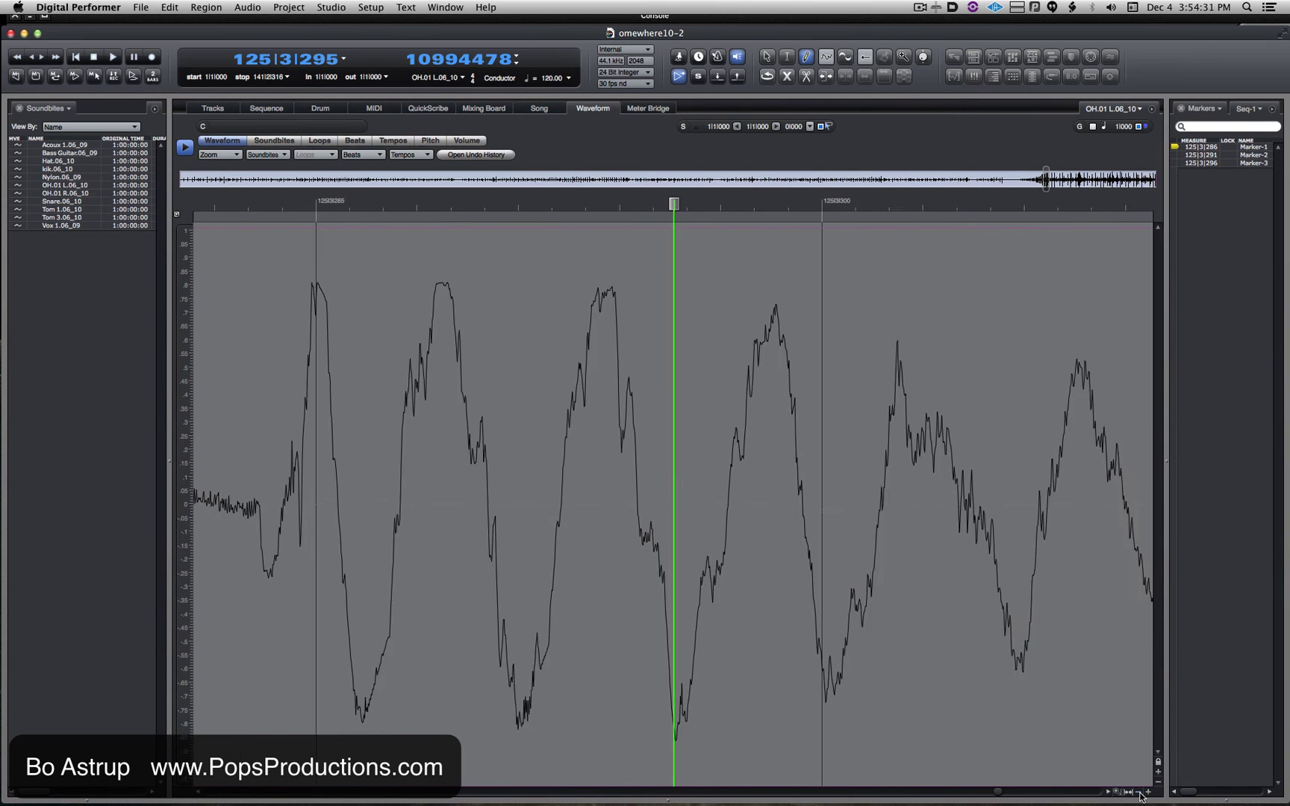
pyautogui.click(1138, 792)
pyautogui.click(1138, 792)
pyautogui.click(1139, 792)
pyautogui.click(1138, 792)
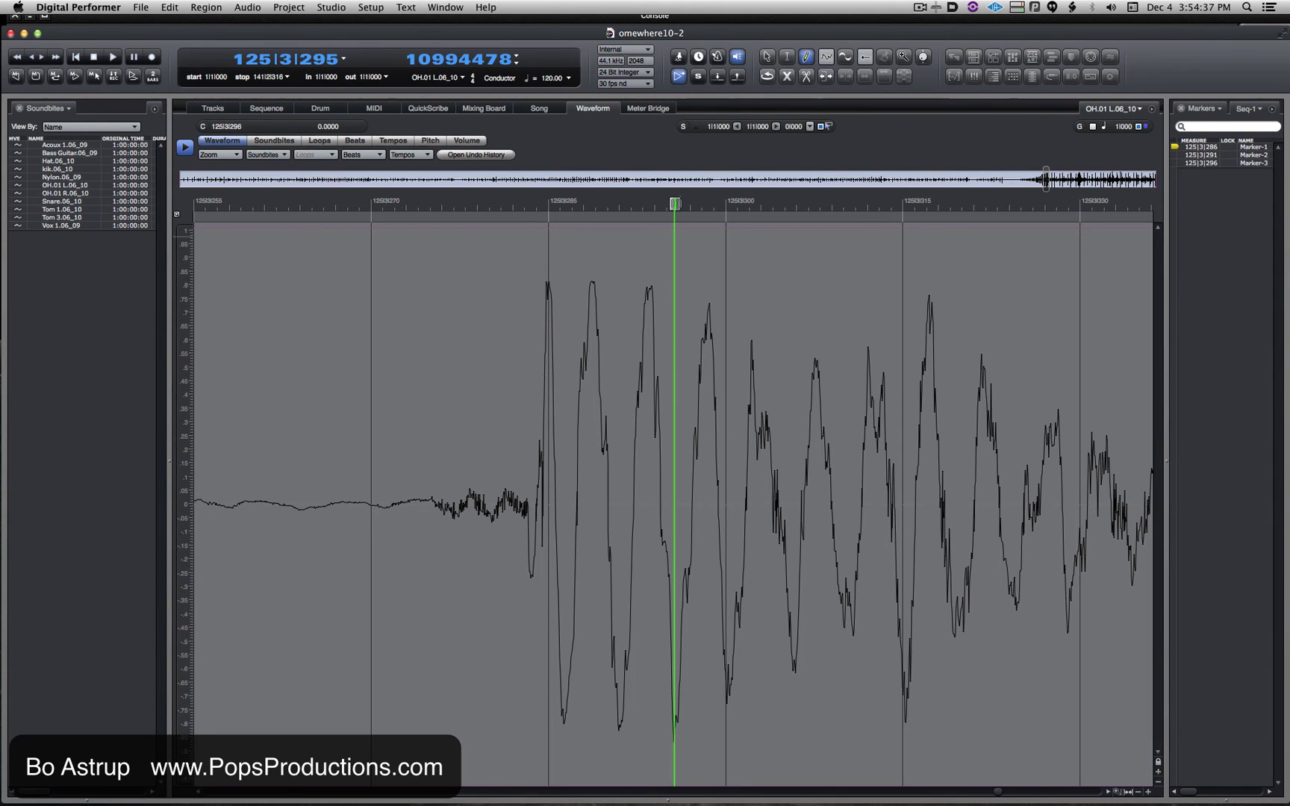
pyautogui.moveTo(676, 204); pyautogui.dragTo(644, 253)
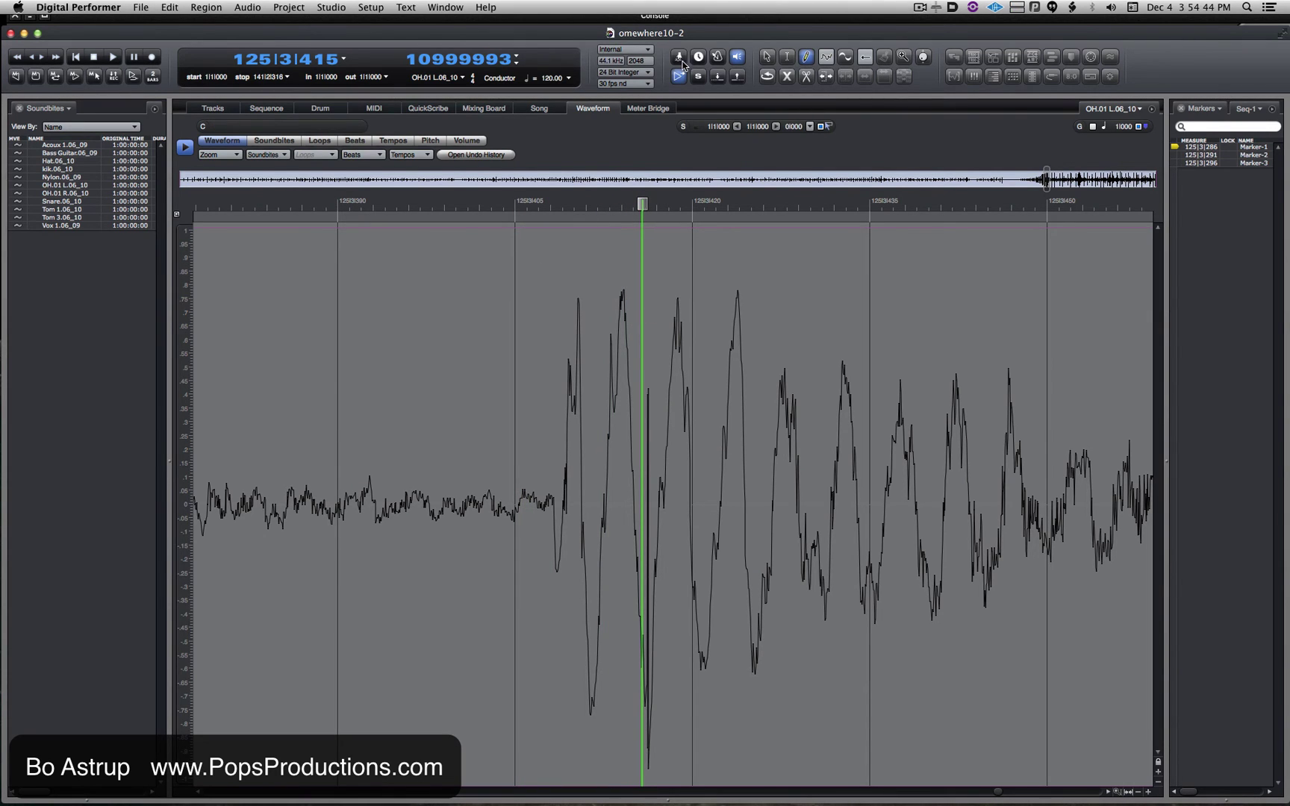
pyautogui.click(767, 57)
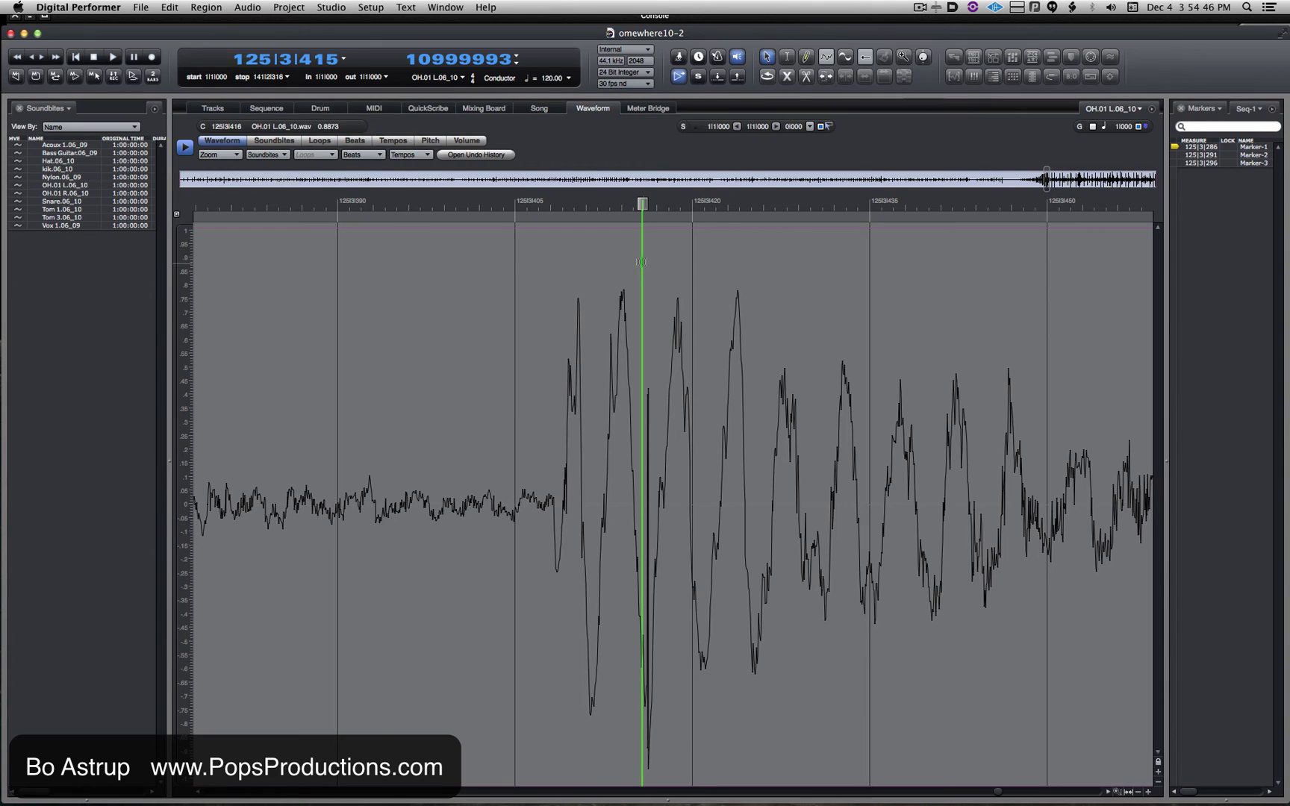
# Step: Zoom in on the hit and redraw the spike near 125|3|416 with the Pencil
pyautogui.moveTo(641, 261); pyautogui.dragTo(635, 486)
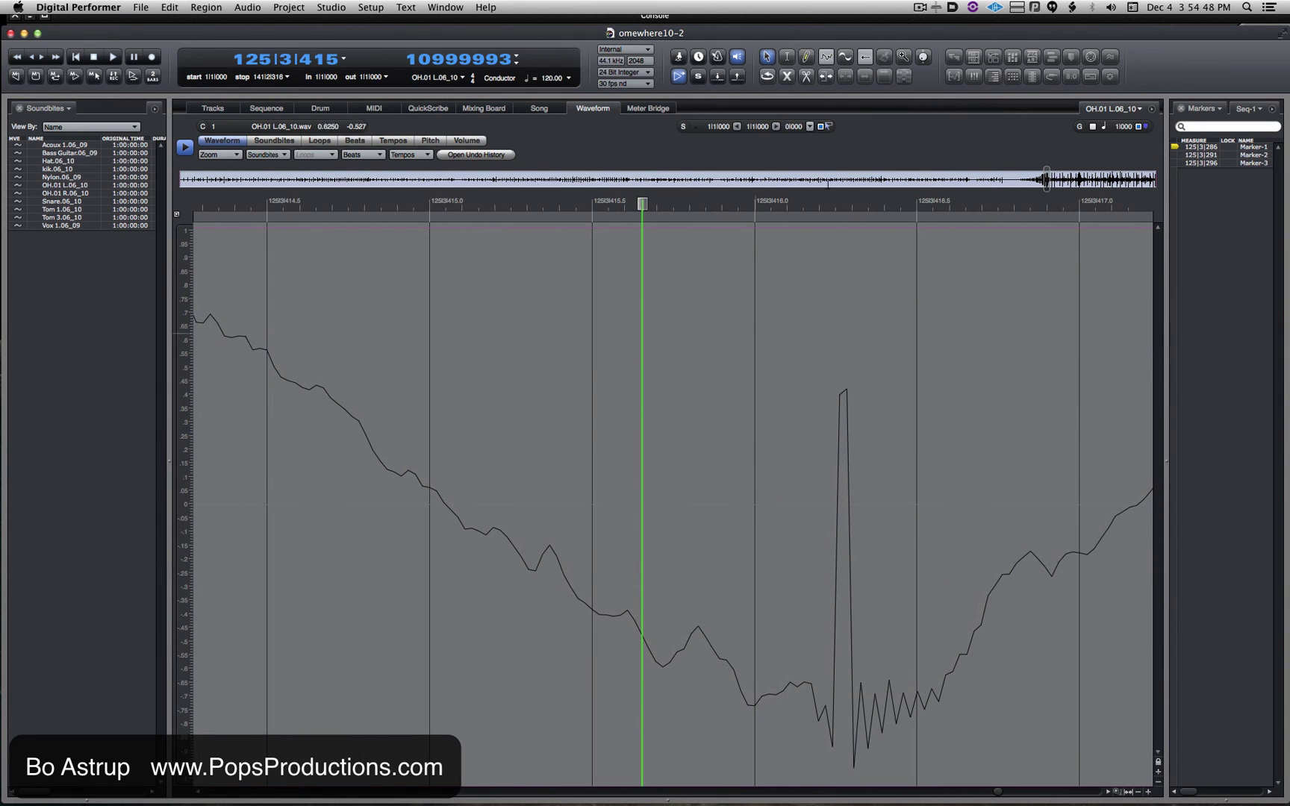
pyautogui.click(806, 57)
pyautogui.moveTo(833, 722)
pyautogui.mouseDown()
pyautogui.moveTo(845, 738)
pyautogui.moveTo(858, 725)
pyautogui.mouseUp()
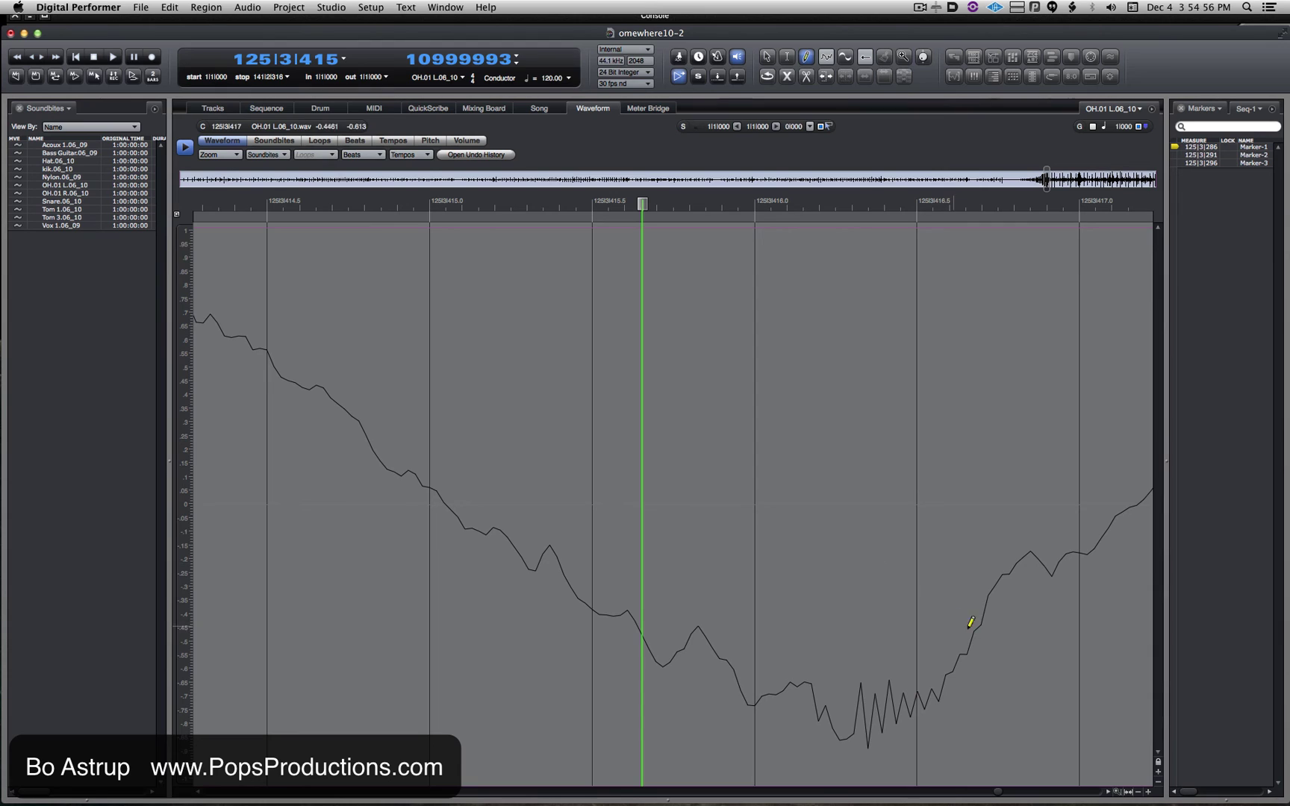
# Step: Zoom out step by step to review the repaired hit among neighbouring drum hits
pyautogui.click(1139, 796)
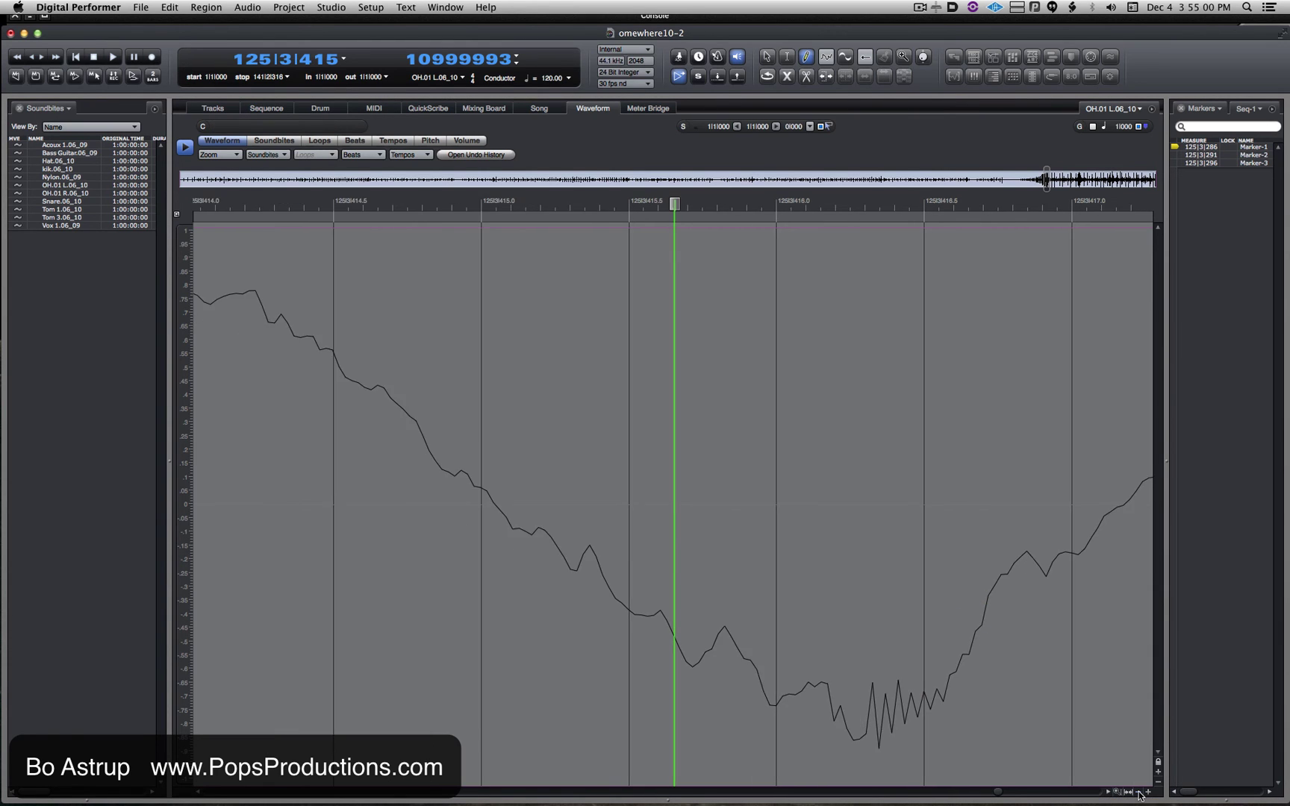
pyautogui.click(1139, 795)
pyautogui.click(1139, 796)
pyautogui.click(1139, 795)
pyautogui.click(1139, 796)
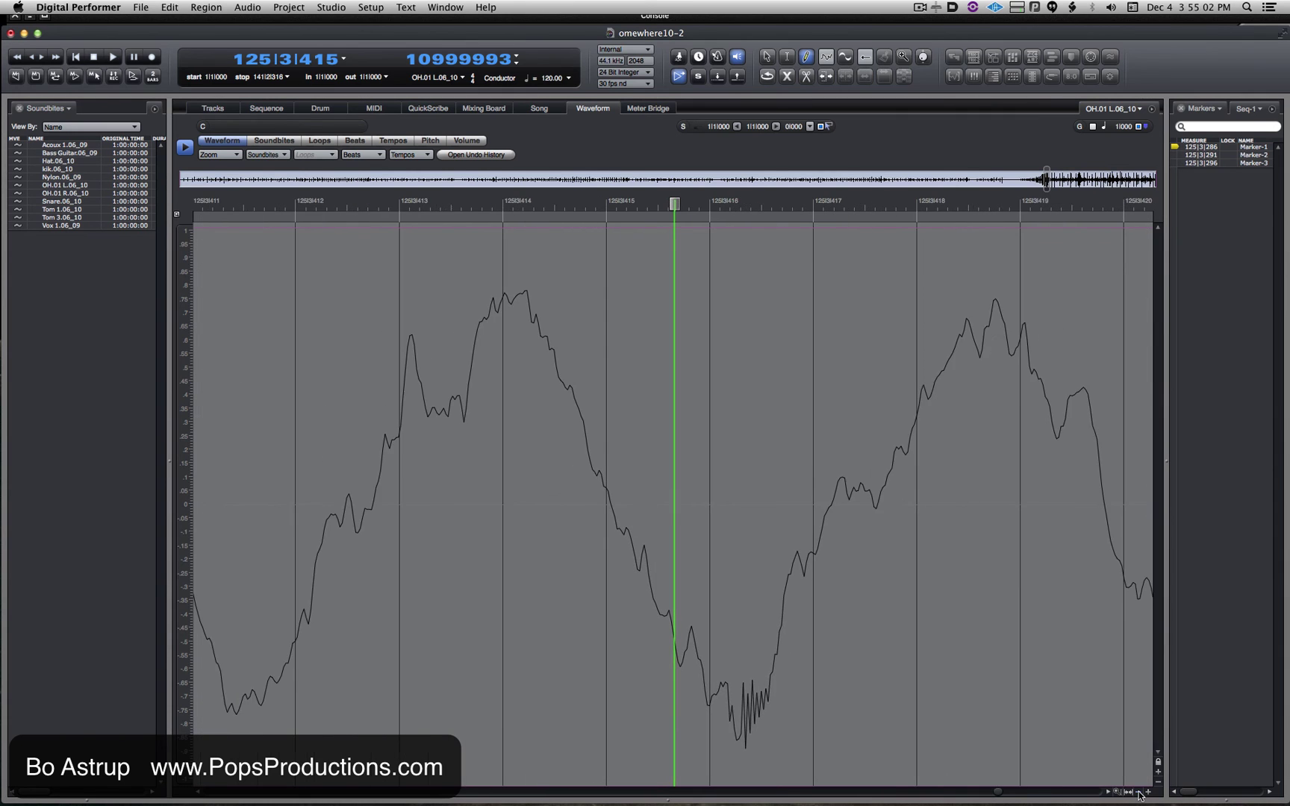
pyautogui.click(1139, 795)
pyautogui.click(1140, 796)
pyautogui.click(1139, 796)
pyautogui.click(1139, 796)
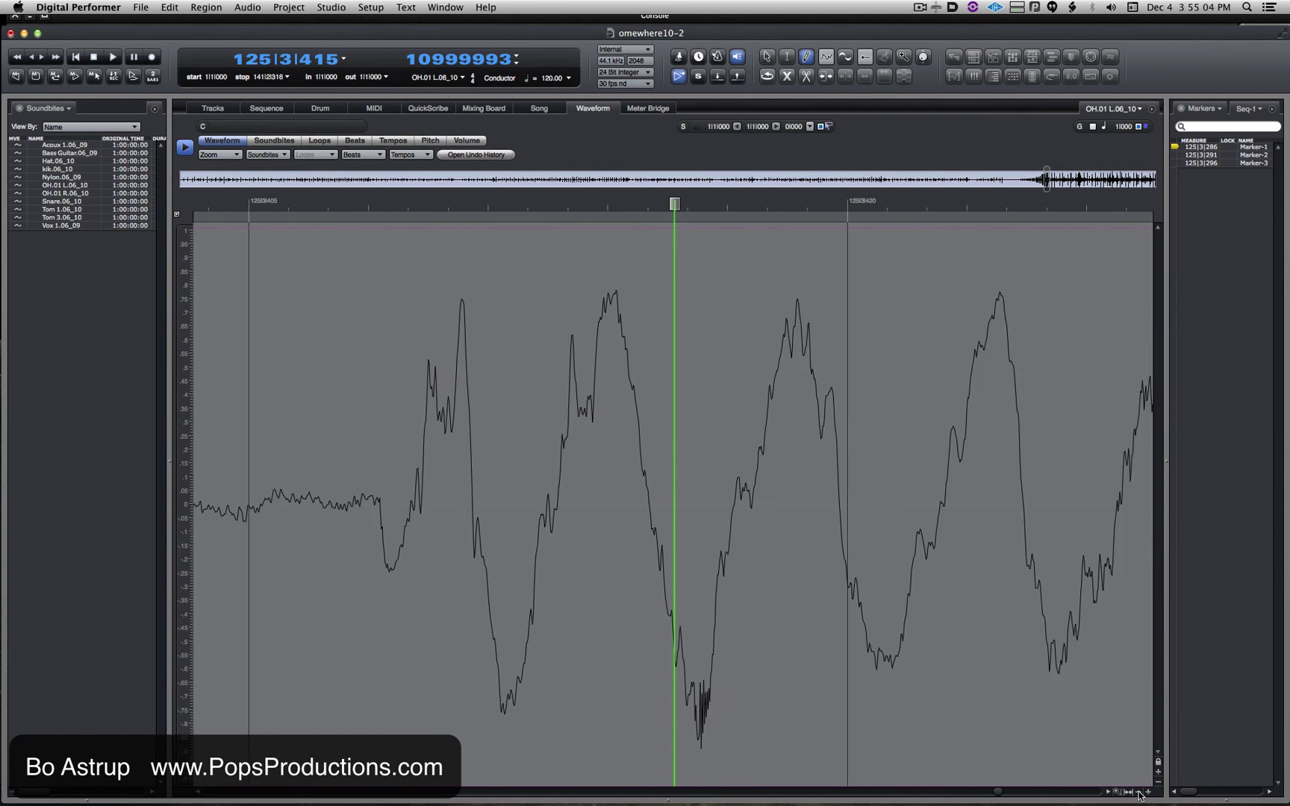
pyautogui.click(1139, 796)
pyautogui.click(1139, 796)
pyautogui.click(1140, 795)
pyautogui.click(1139, 796)
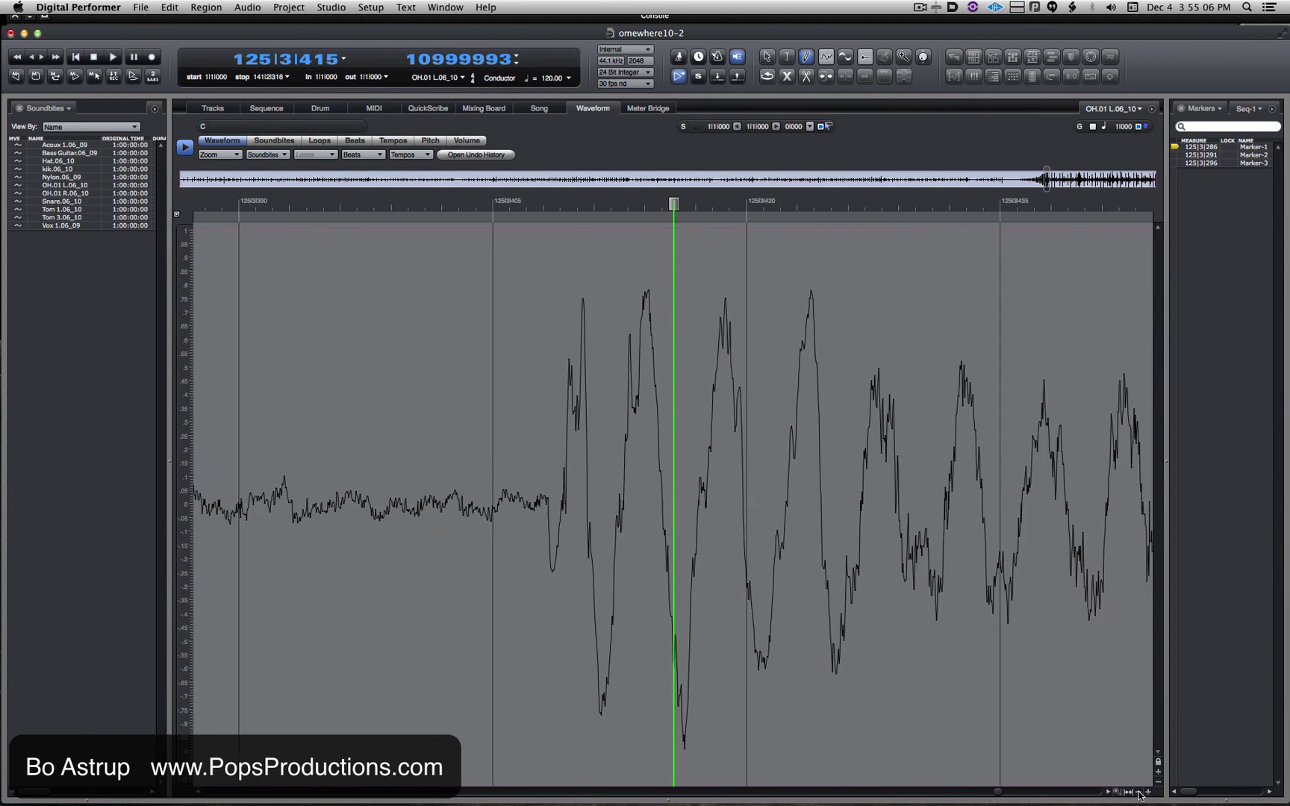
pyautogui.click(1140, 796)
pyautogui.click(1140, 796)
pyautogui.click(1140, 796)
pyautogui.click(1140, 796)
pyautogui.click(1139, 796)
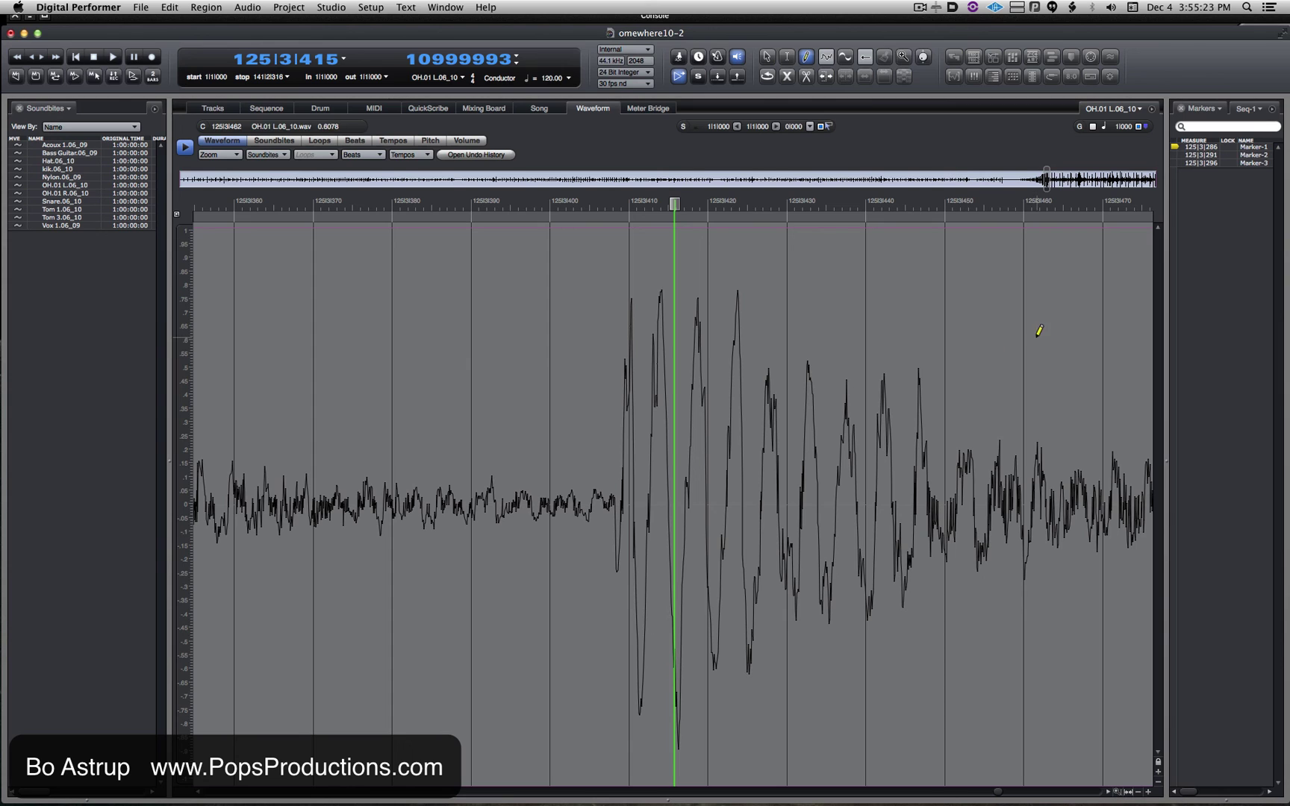
# Step: In the Sequence view, jump to Marker-1 and zoom in around the three markers
pyautogui.click(275, 112)
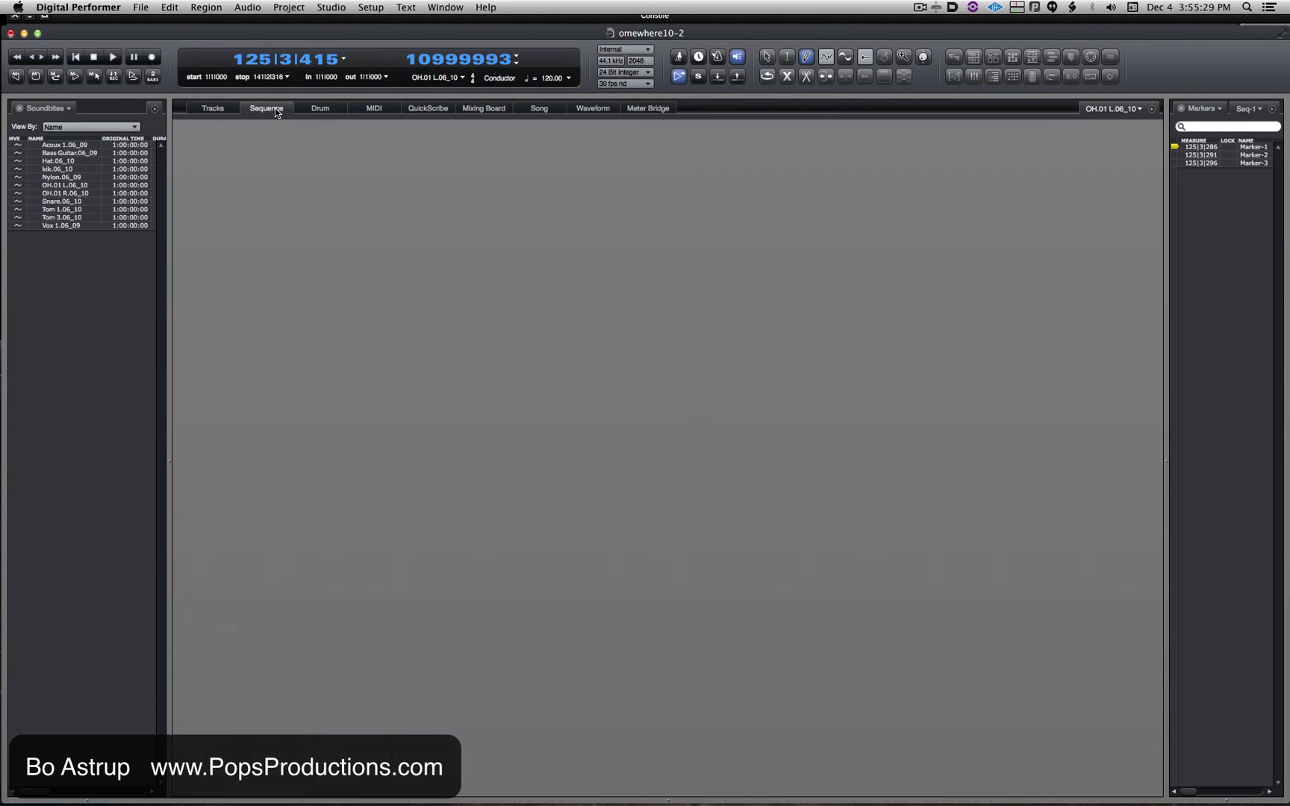
pyautogui.click(1174, 148)
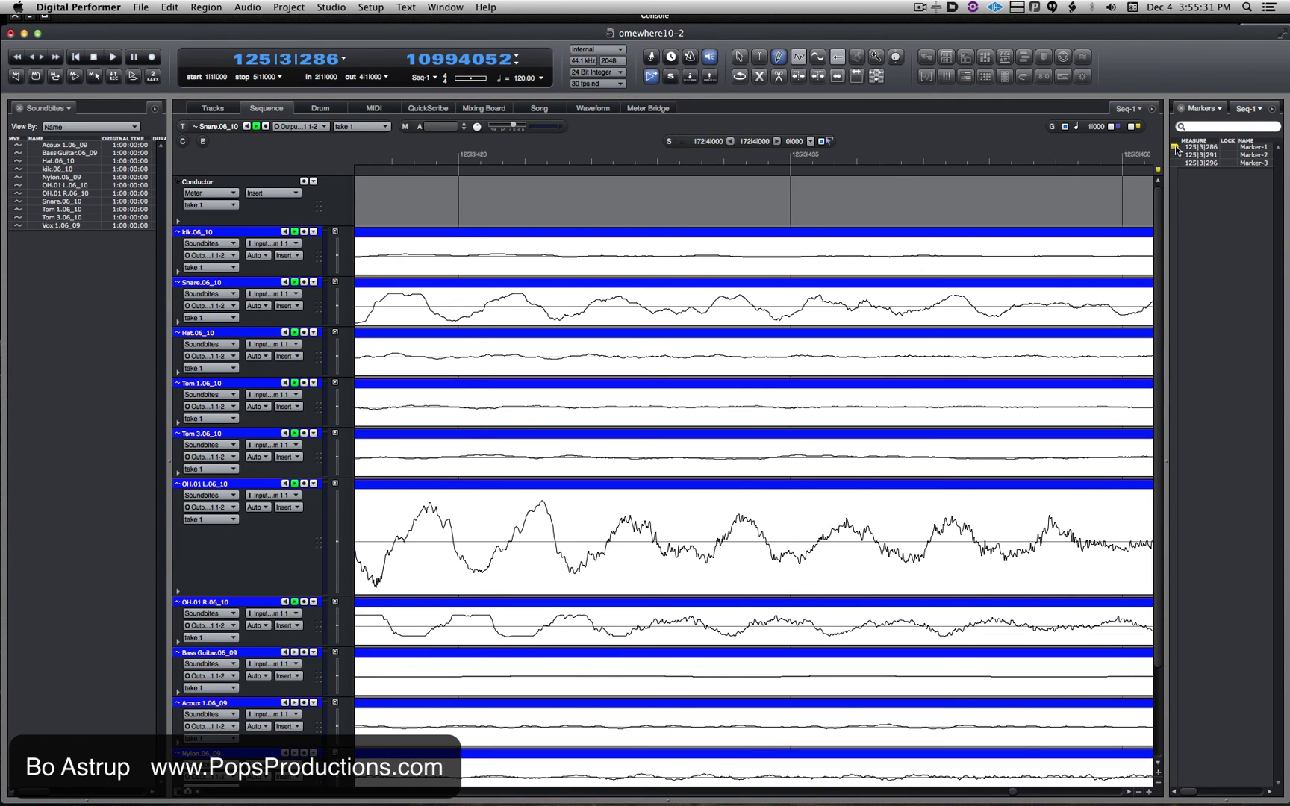
pyautogui.click(1140, 793)
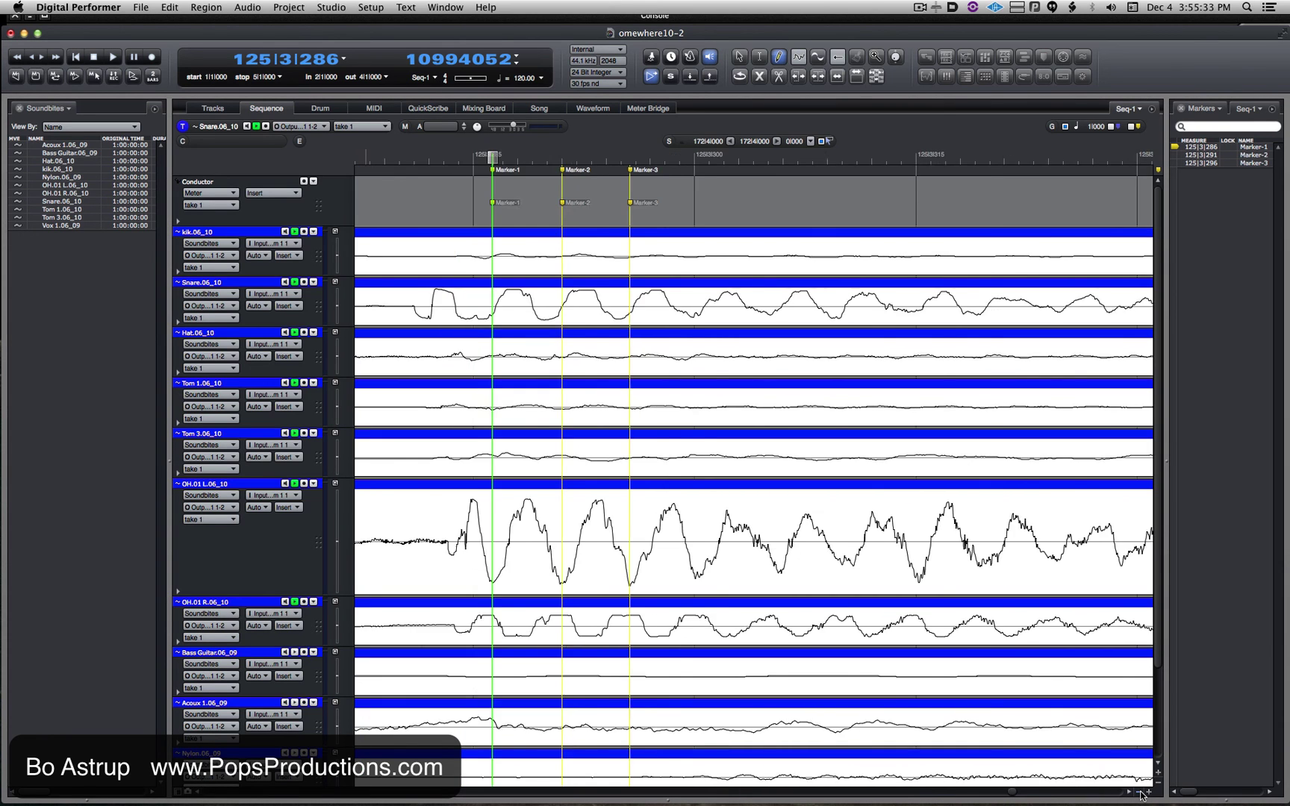
pyautogui.click(1140, 793)
pyautogui.click(1140, 793)
# Step: Play the repaired drum hits from just before the markers, then return the playhead to the marker area
pyautogui.moveTo(719, 158); pyautogui.dragTo(612, 157)
pyautogui.press('space')
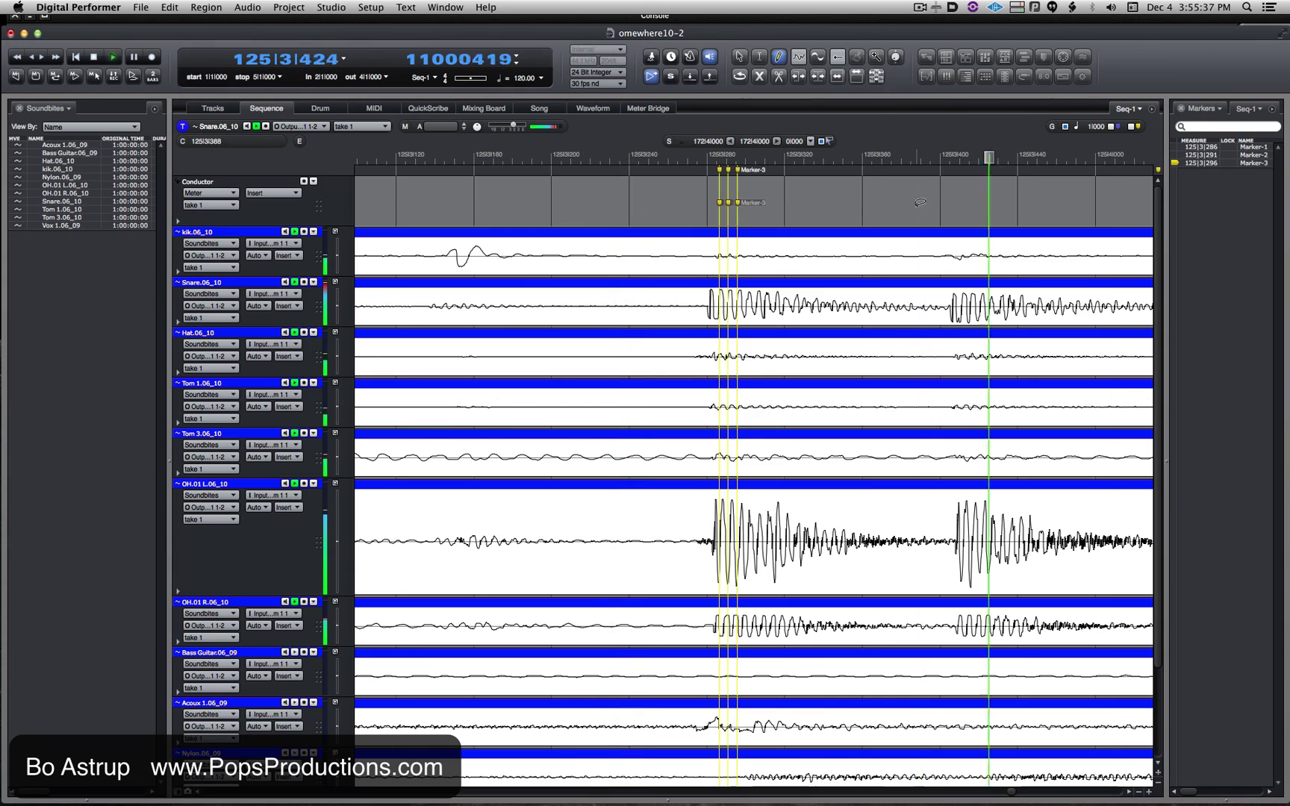
pyautogui.press('space')
pyautogui.moveTo(604, 169)
pyautogui.mouseDown()
pyautogui.moveTo(350, 162)
pyautogui.moveTo(705, 172)
pyautogui.moveTo(878, 209)
pyautogui.moveTo(893, 171)
pyautogui.moveTo(964, 169)
pyautogui.mouseUp()
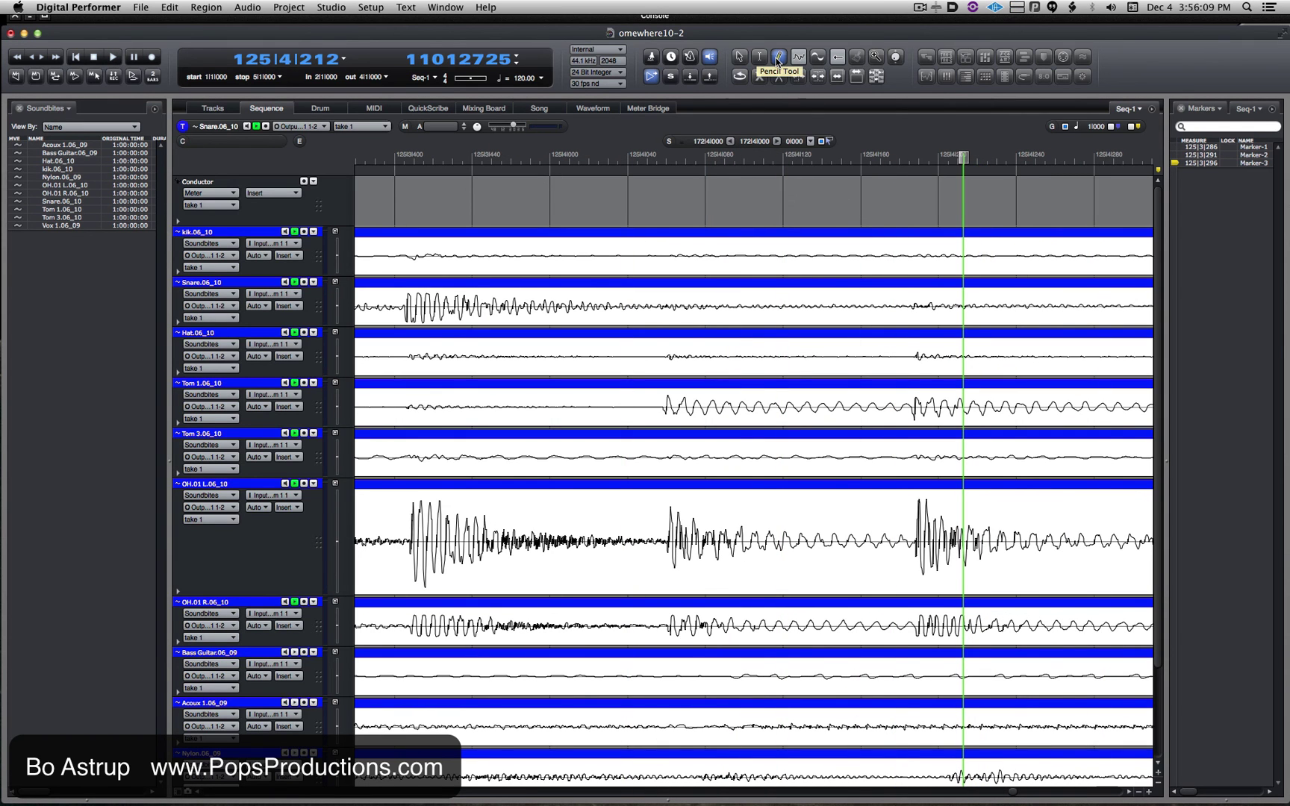